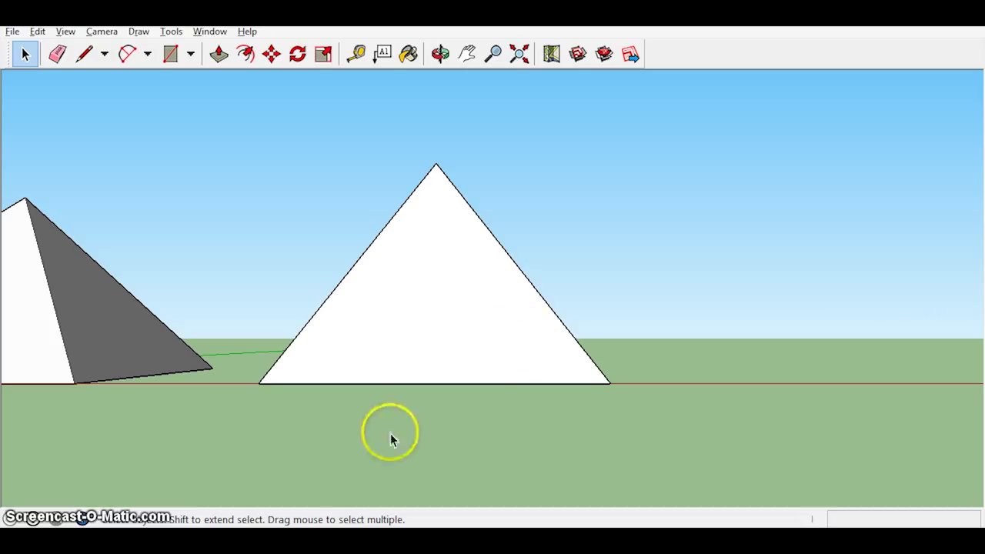
Switch from the SketchUp pyramid model to Chrome on the Google homepage.
click(216, 461)
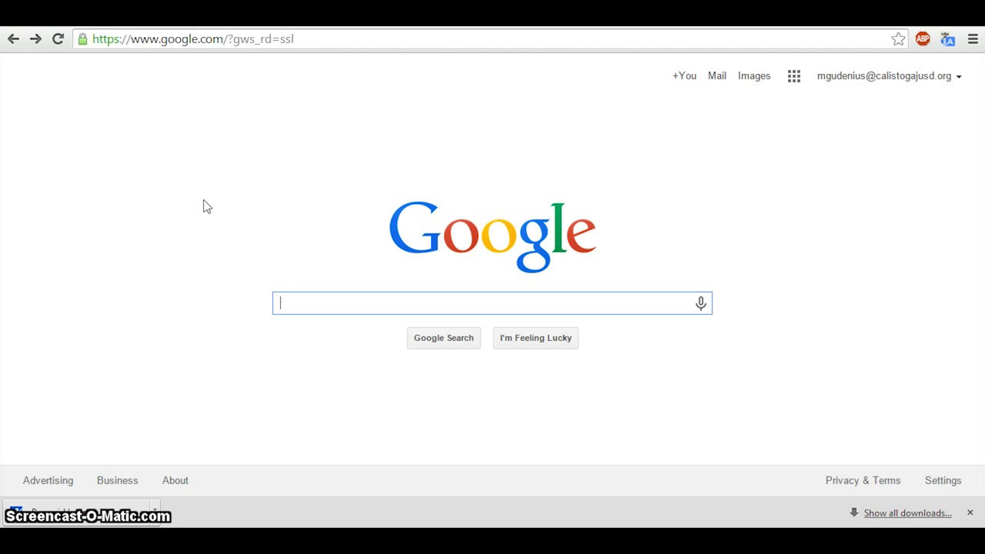
Search Google for the author's LiveBinders and open the Featured LiveBinders result.
text(gudenius livebinders)
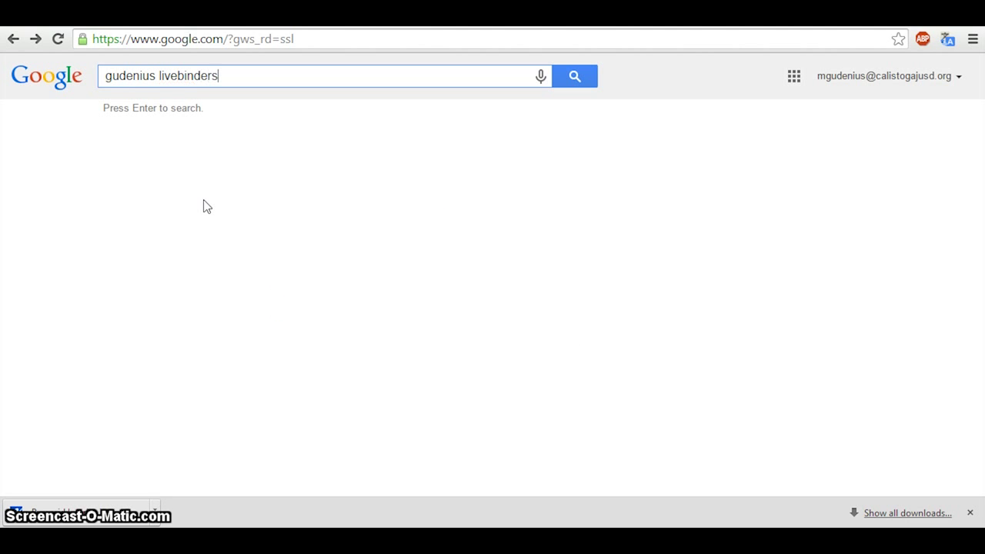
key(Return)
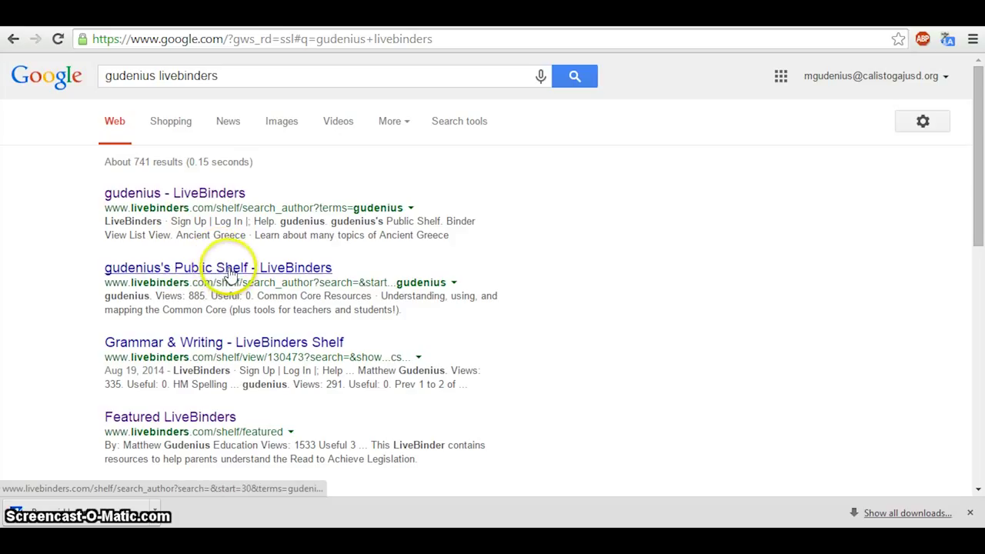
click(174, 418)
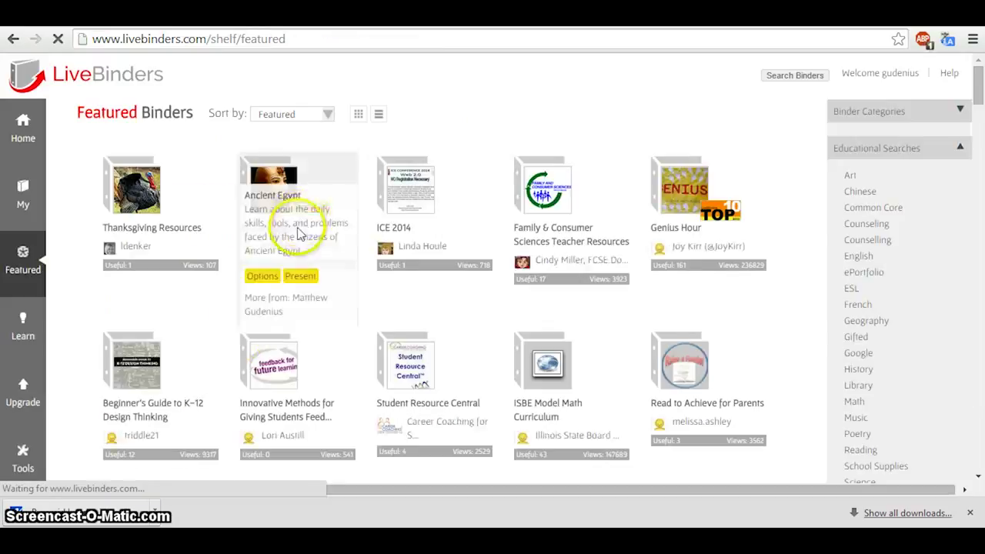
Open the author's Ancient Egypt binder to the Architects, Stonemasons, & Buildings tab's pyramid diagram.
mouse_move(271, 183)
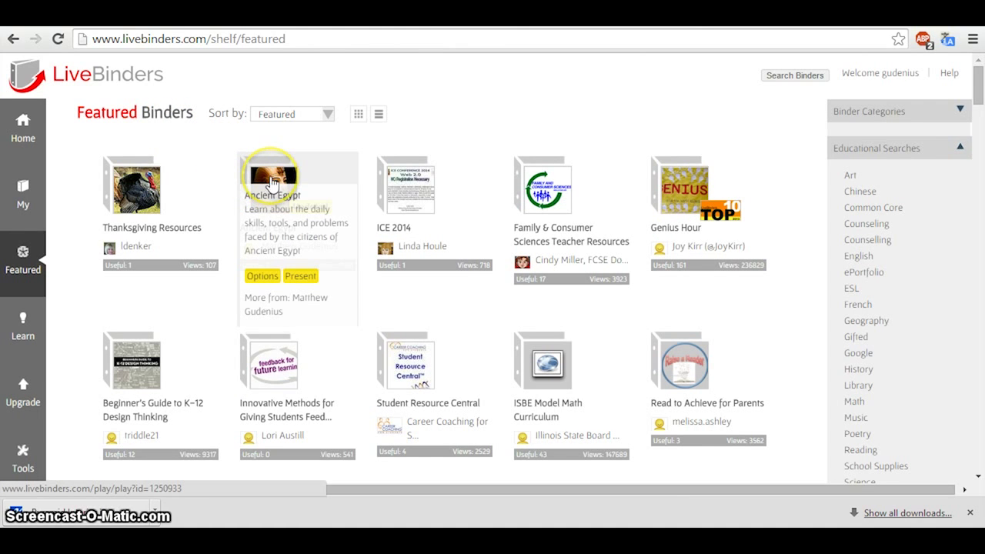
click(279, 306)
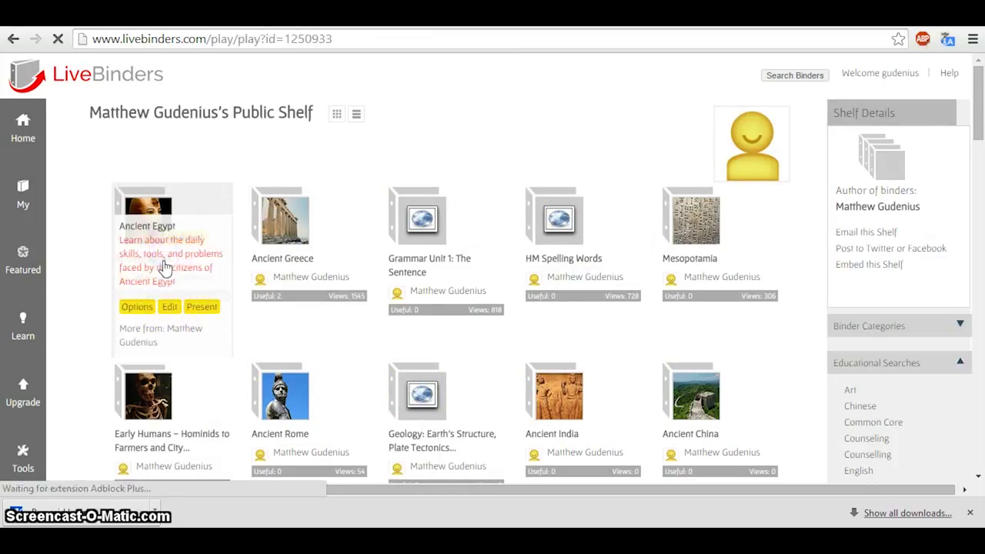
click(210, 254)
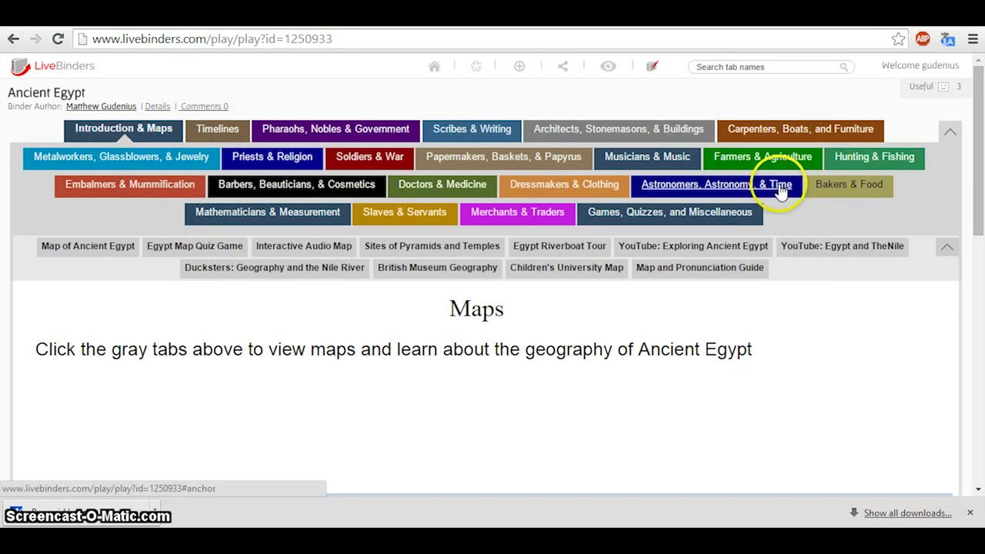
click(605, 135)
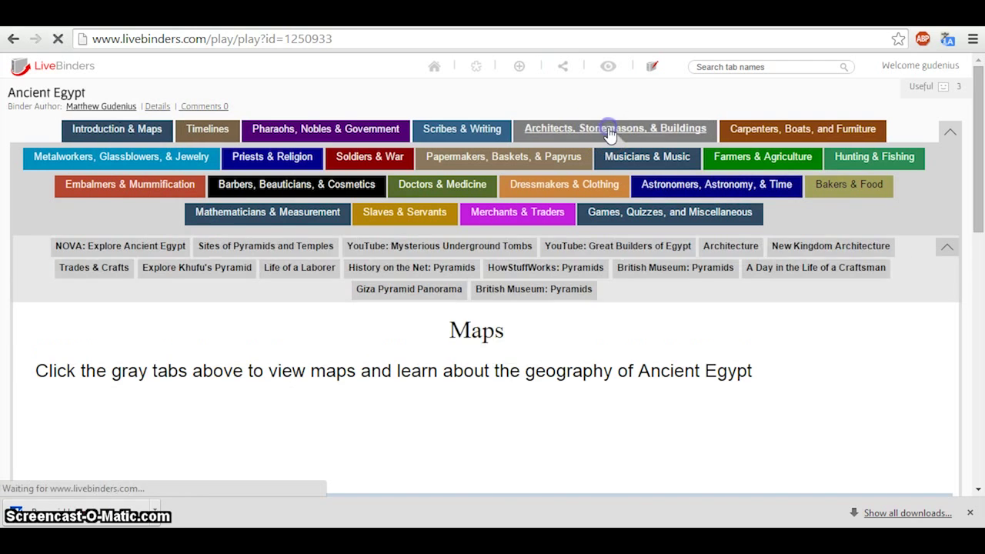
scroll(440, 416, down, 1)
scroll(440, 415, down, 1)
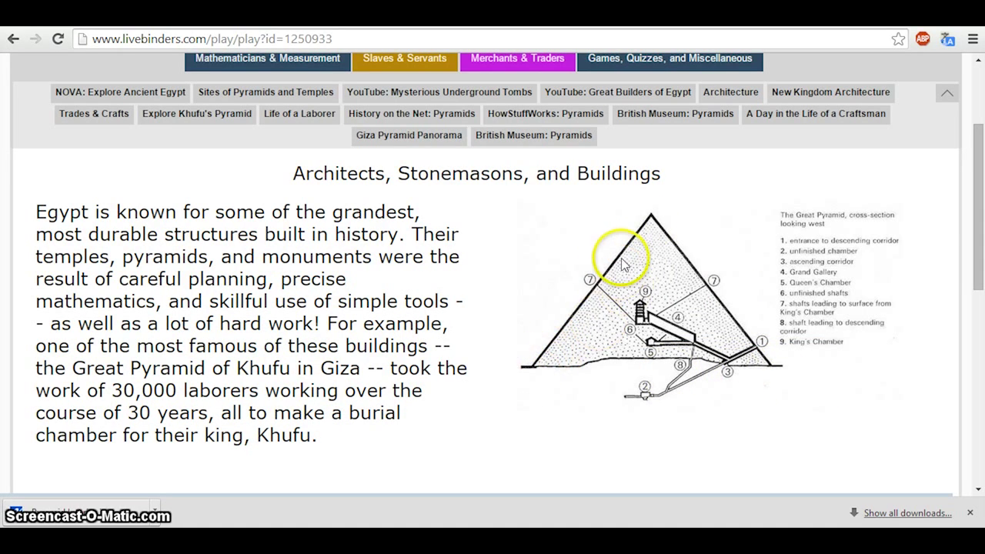
Save the cross-section image to Documents as the JPEG 'Great Pyramid Diagram'.
right_click(661, 314)
click(677, 319)
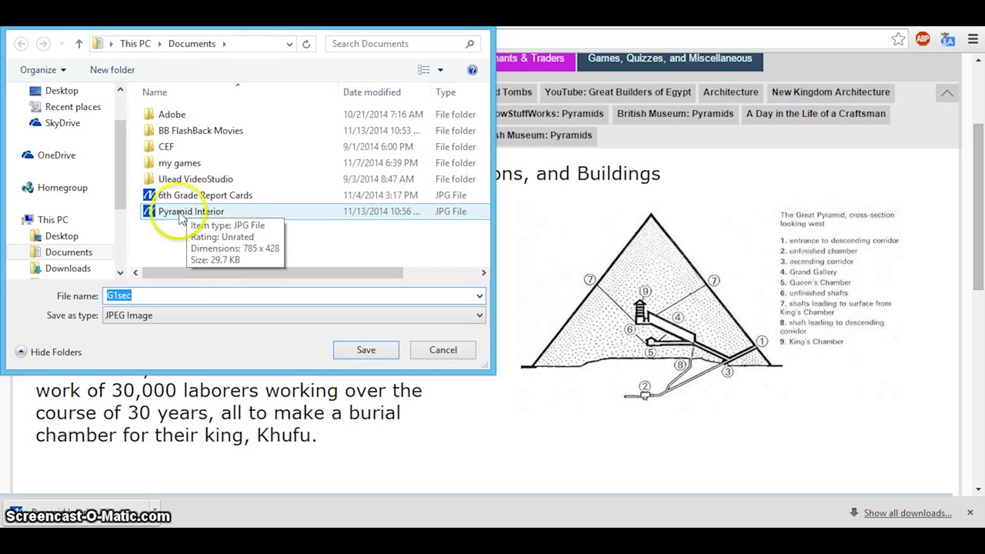
text(Gre)
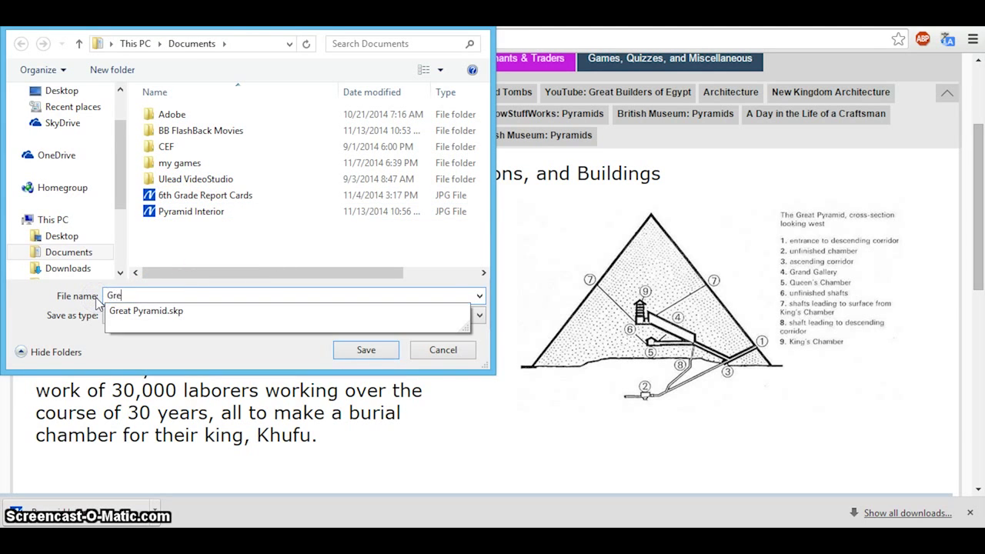
text(at Pyramid Diagram)
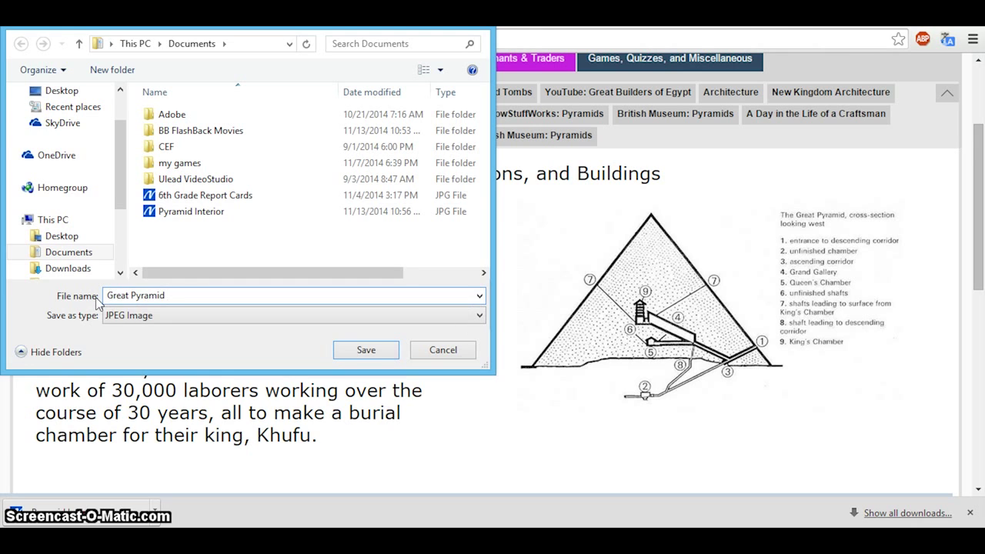
click(365, 351)
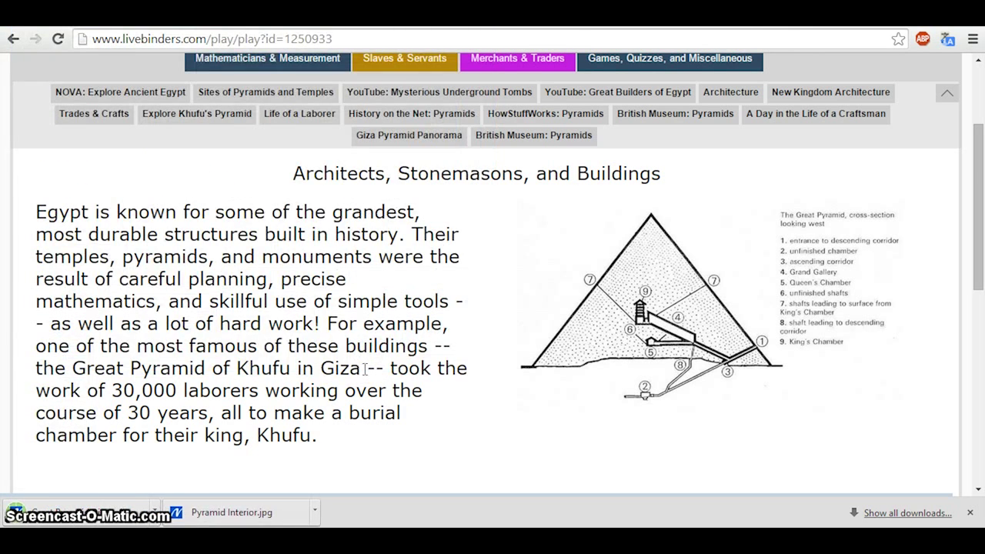
Go to the NOVA: Explore Ancient Egypt subtab and launch its interactive map.
scroll(223, 288, up, 1)
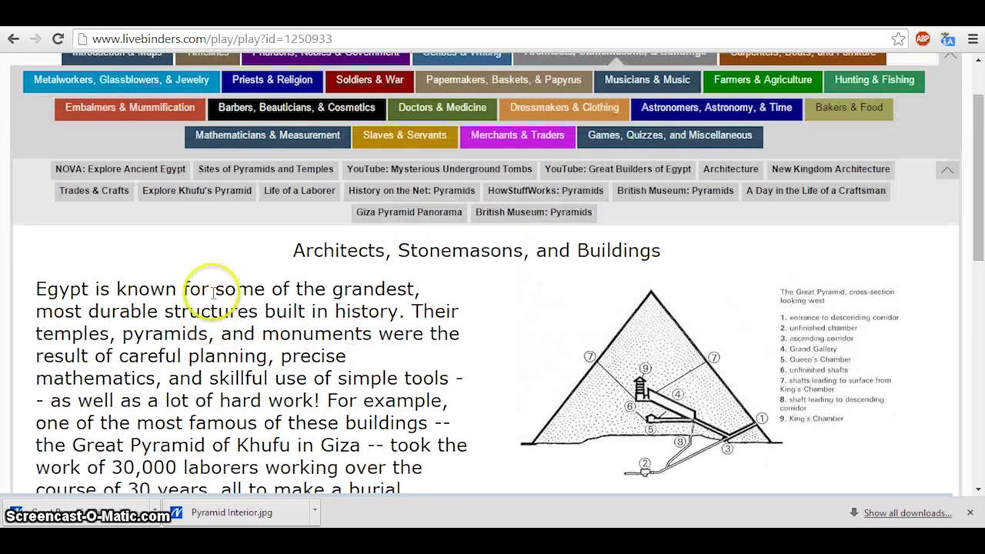
click(103, 176)
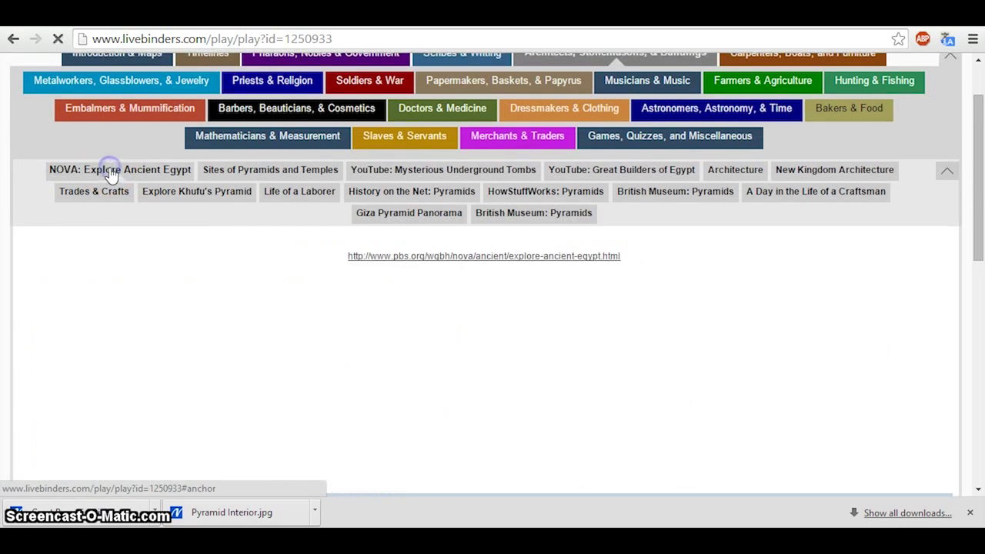
drag(977, 158, 981, 346)
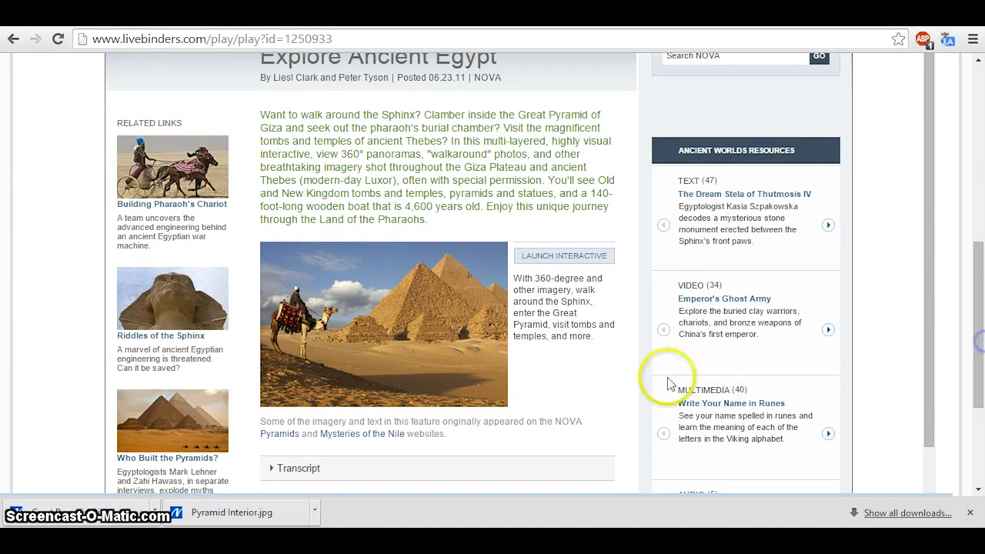
click(569, 256)
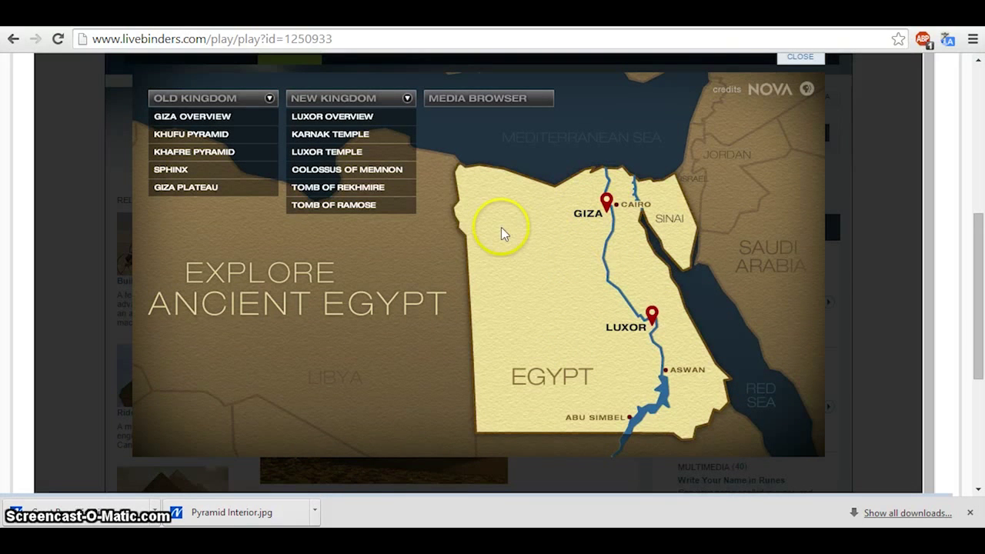
Zoom to Giza, start the Khufu (Inside) tour, and dismiss the Ascending Passage panel.
click(607, 202)
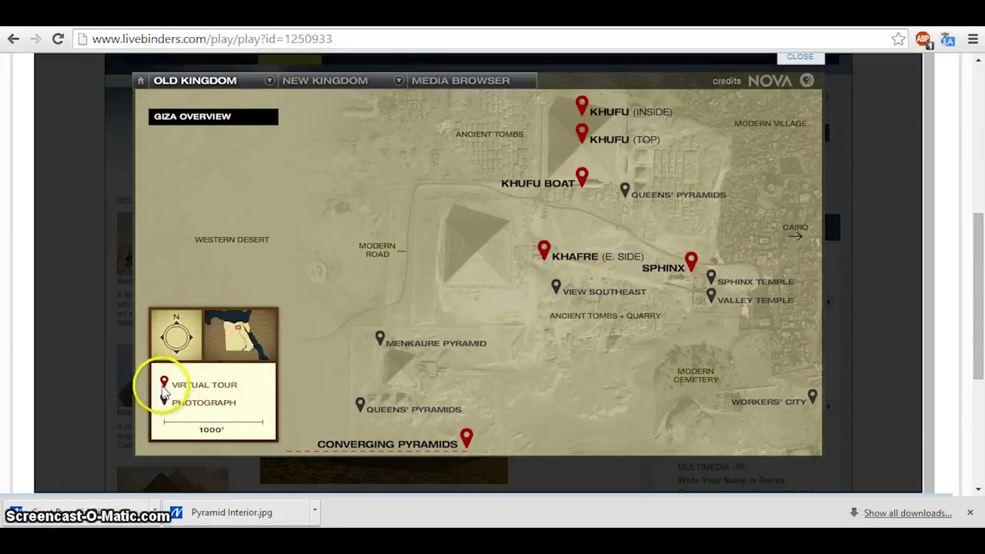
click(582, 109)
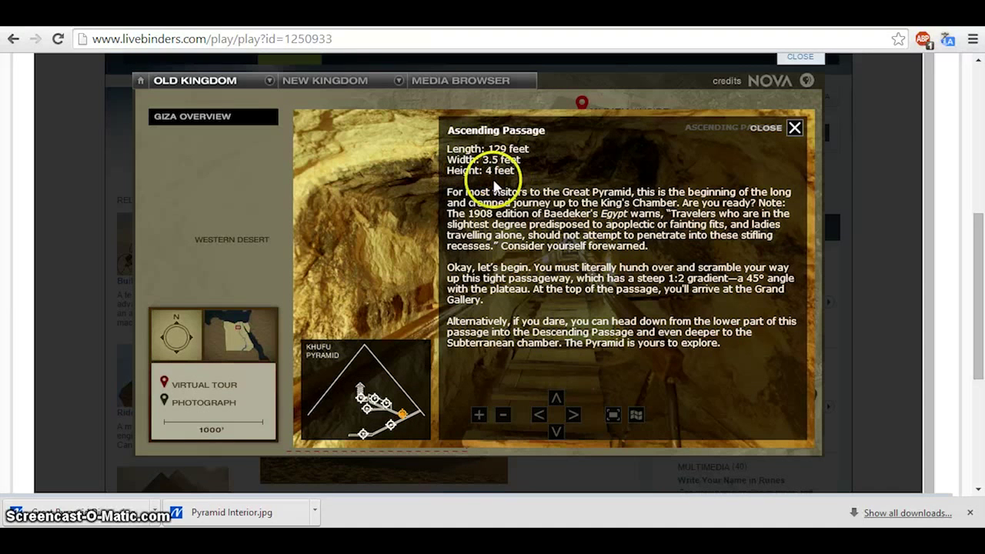
click(792, 129)
Look around the Khufu tour, moving to the Grand Gallery and Subterranean Chamber views.
drag(433, 308, 301, 226)
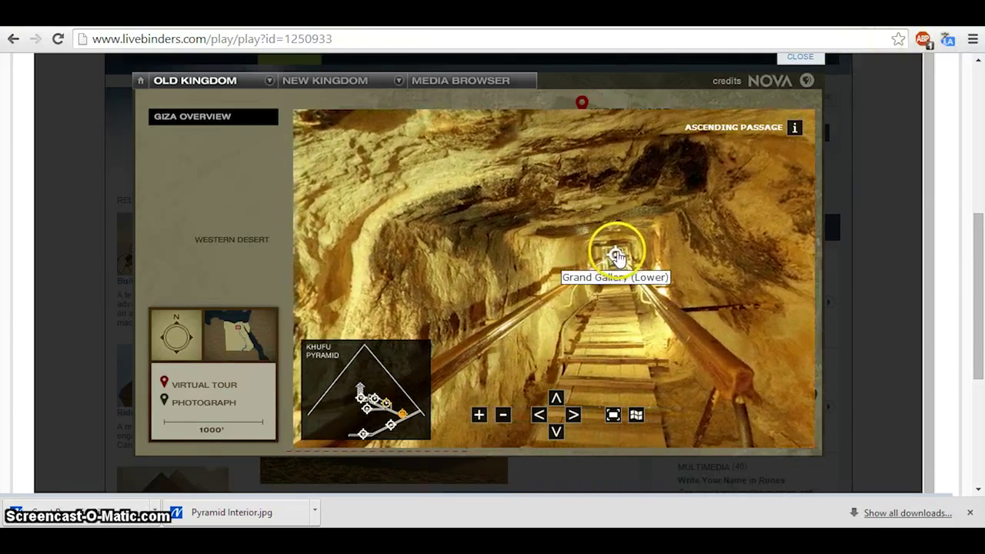
click(616, 256)
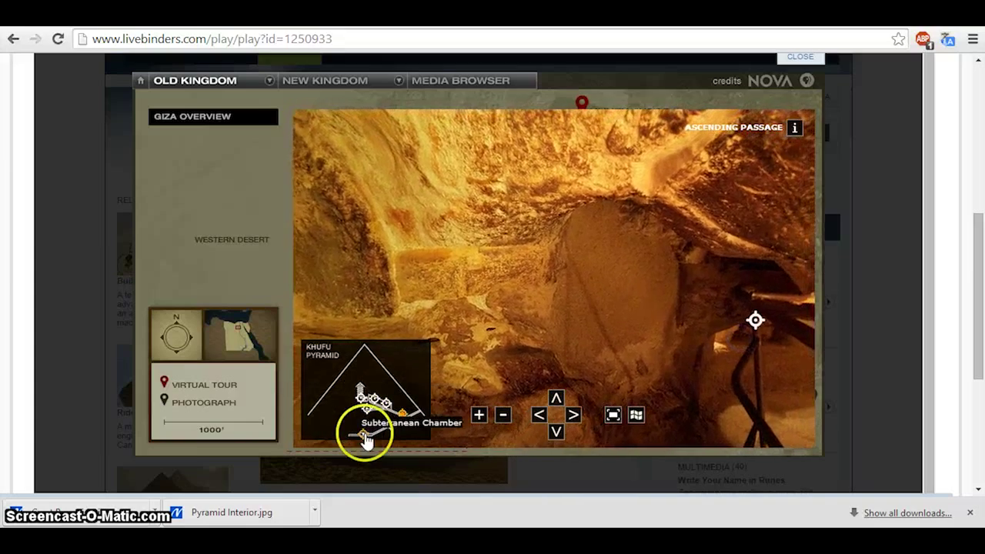
click(362, 433)
drag(343, 214, 708, 297)
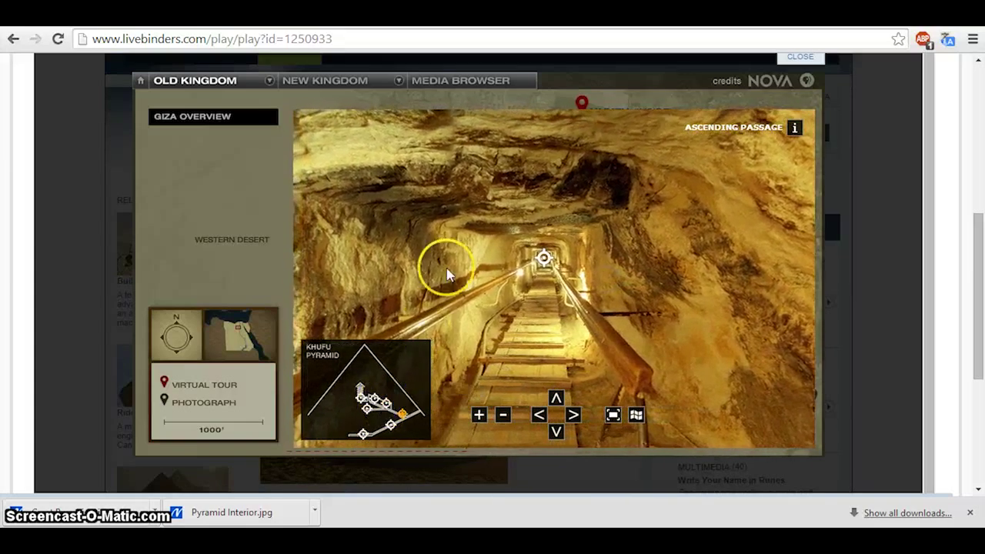
Read the Ascending Passage's 129-foot length, then return to the SketchUp pyramid model.
click(795, 130)
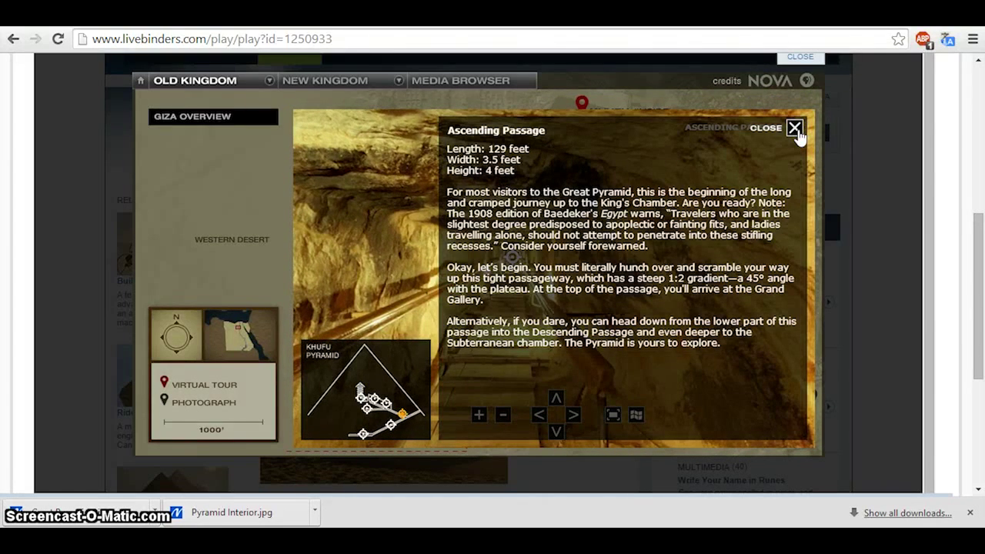
click(324, 504)
mouse_move(266, 550)
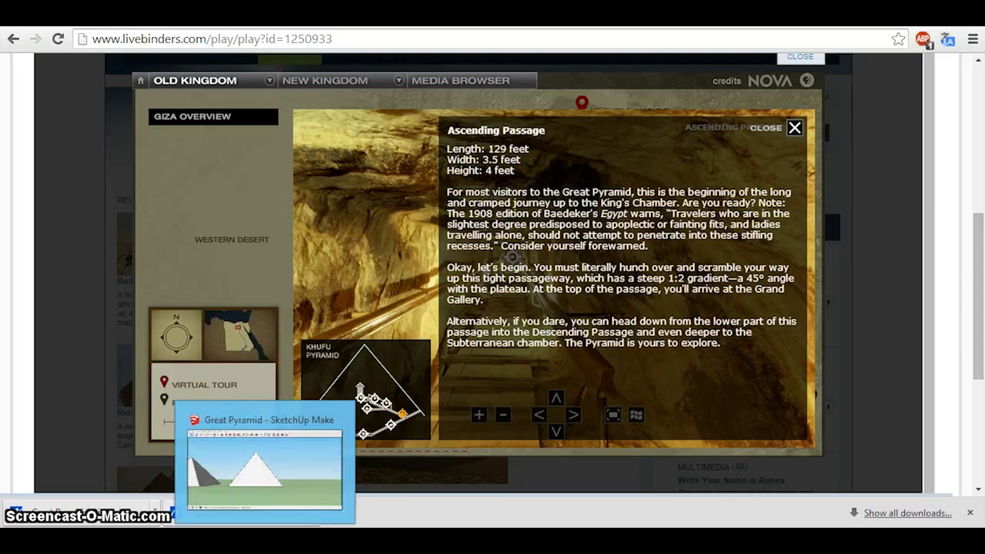
click(264, 467)
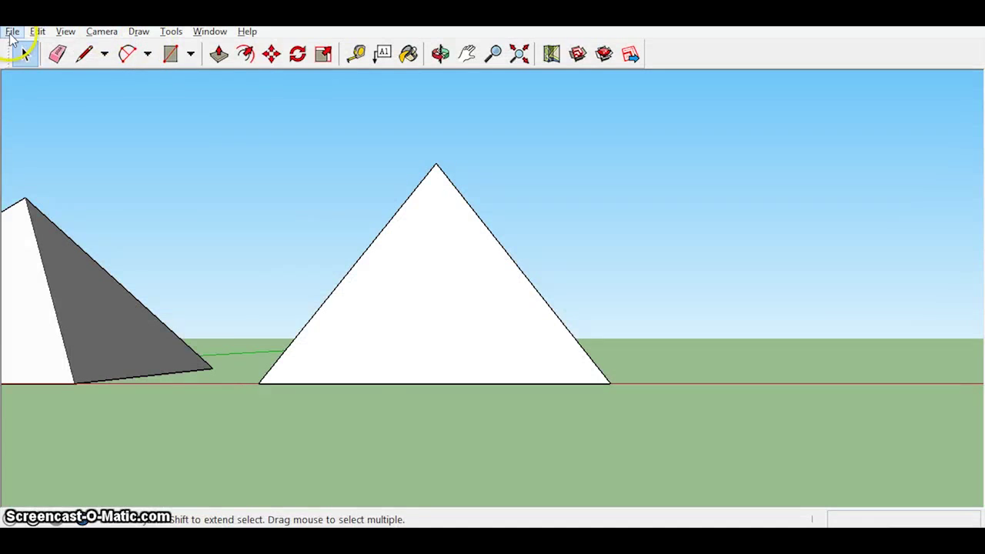
Import the JPEG 'Great Pyramid Diagram' via File > Import with the JPEG filter.
click(12, 32)
click(39, 252)
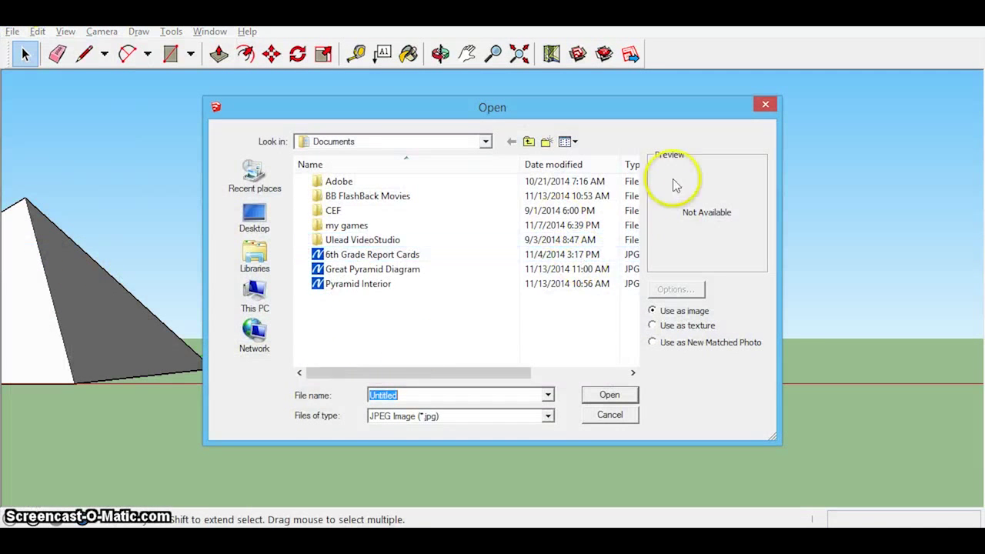
click(454, 417)
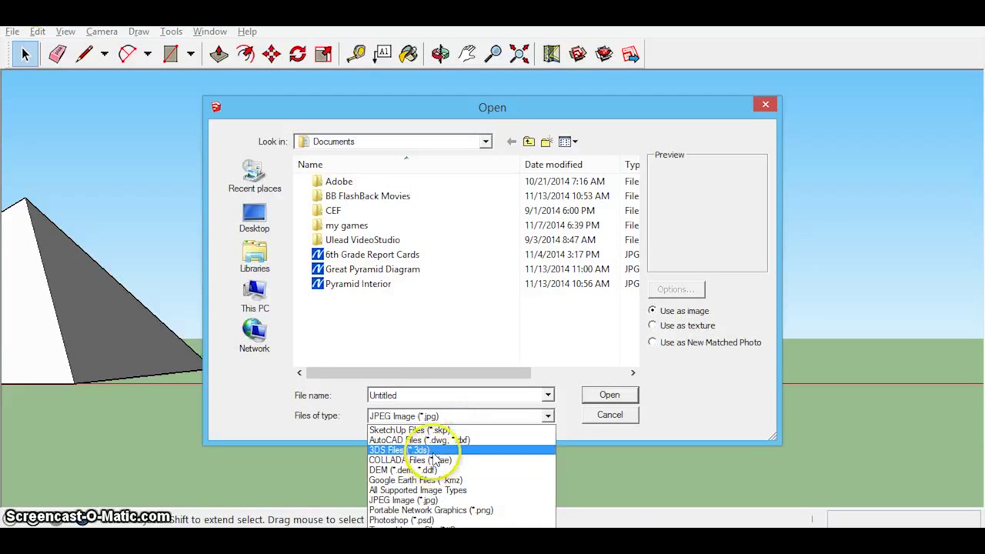
click(400, 451)
click(454, 416)
click(432, 429)
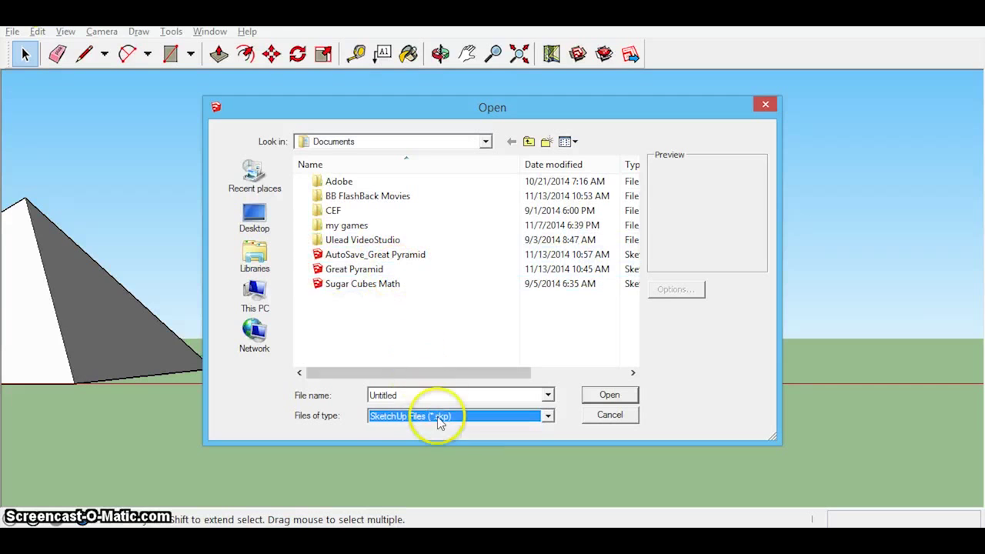
click(425, 416)
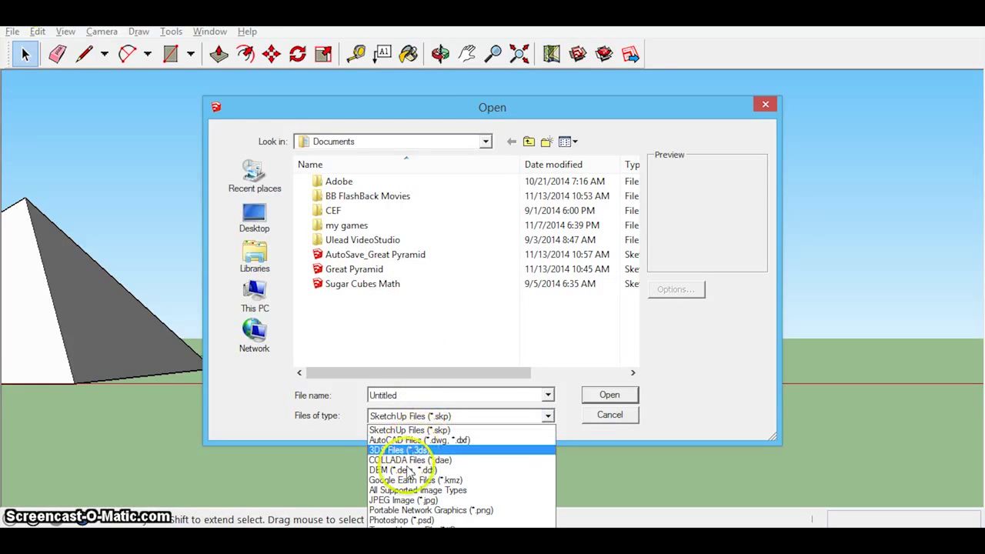
click(402, 500)
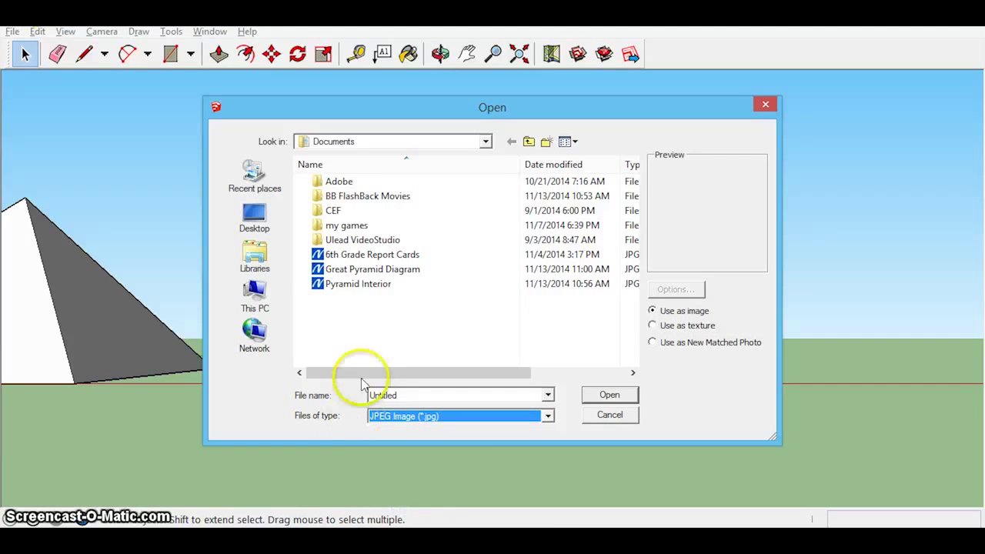
click(373, 268)
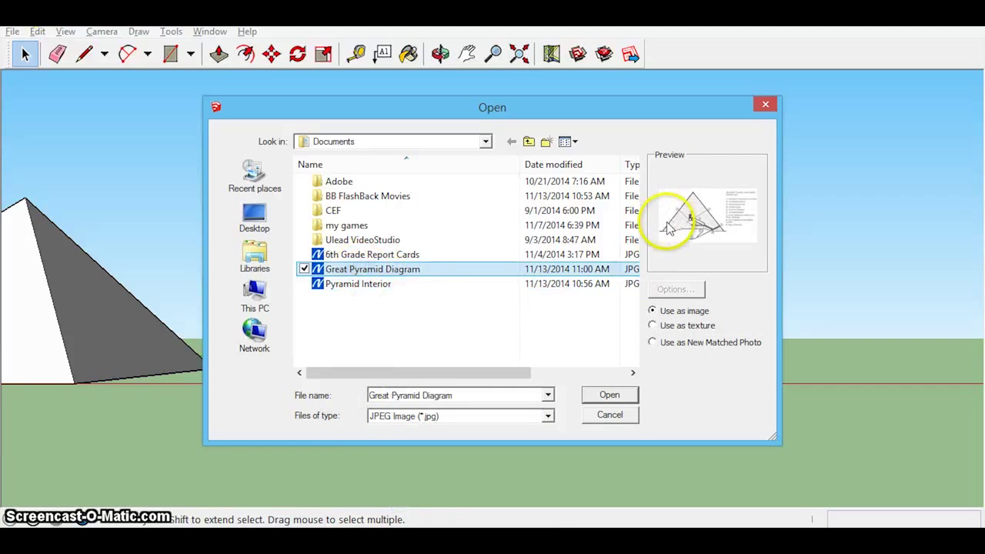
click(609, 395)
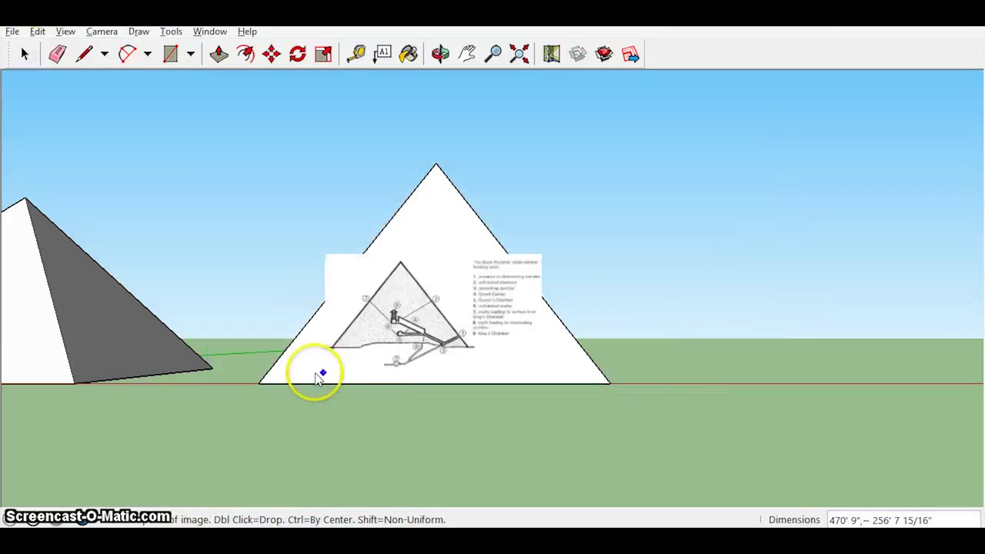
Anchor the image at the pyramid's base corner and size it upright.
click(262, 383)
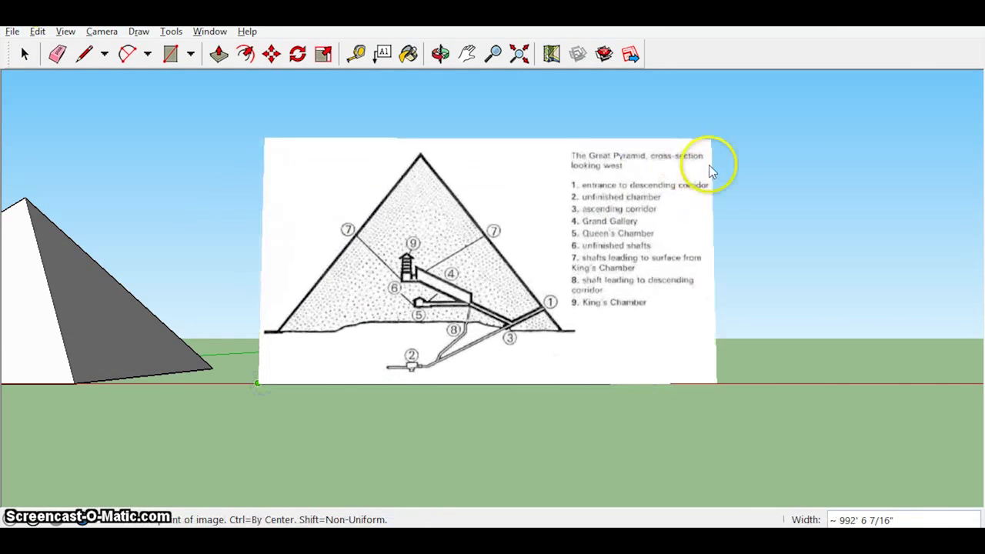
click(753, 154)
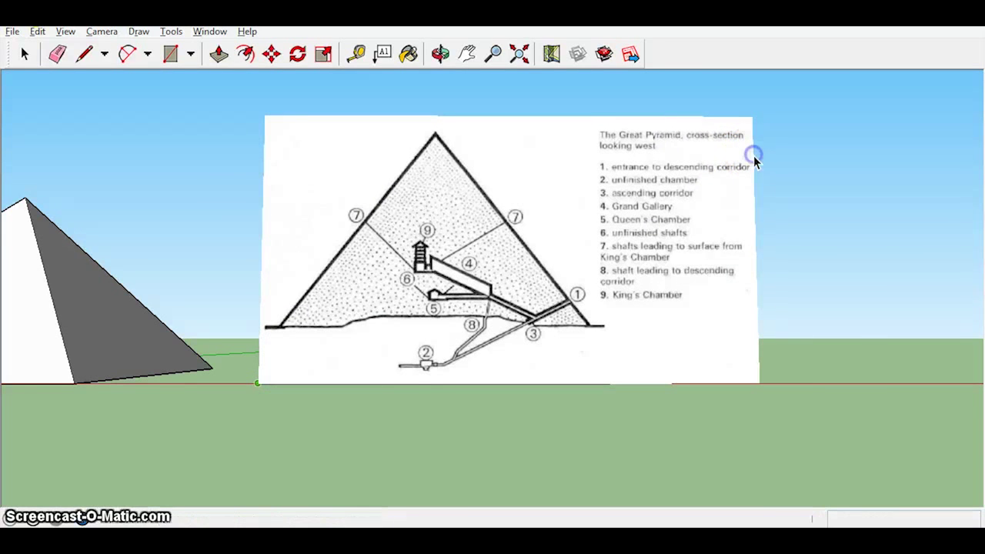
middle_drag(385, 330, 295, 382)
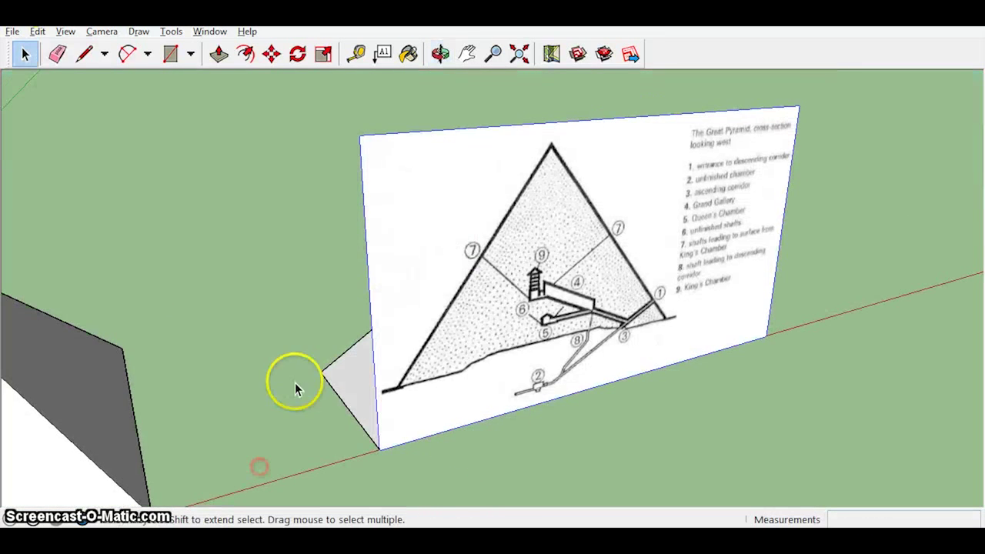
middle_drag(591, 361, 364, 272)
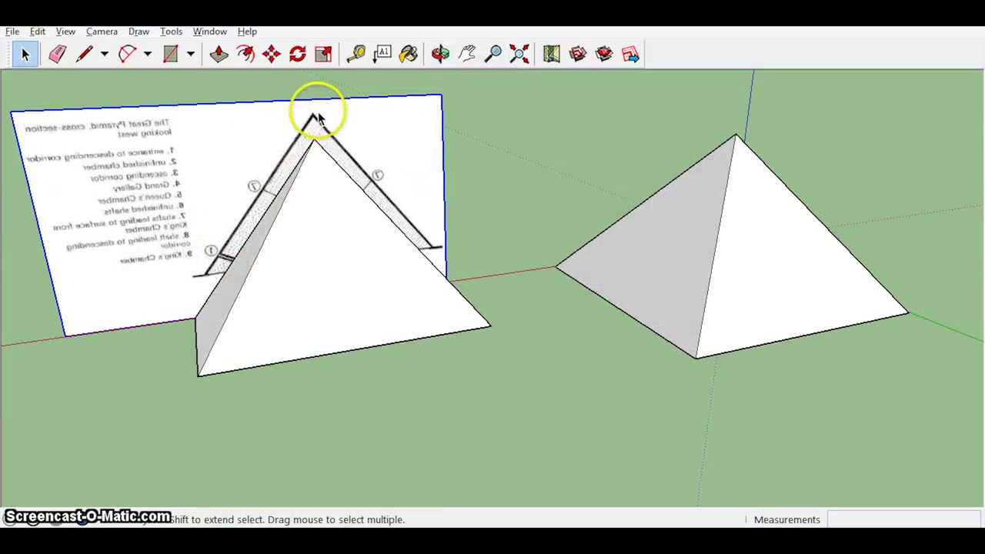
Scale the image to about 1.15 and move it along the pyramid's slope.
middle_drag(186, 302, 97, 393)
key(s)
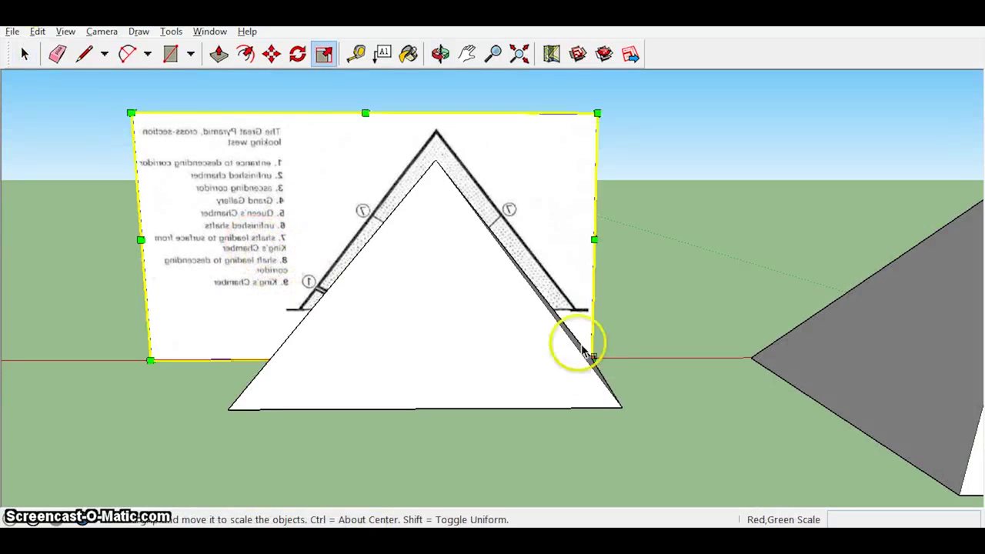
drag(594, 360, 629, 433)
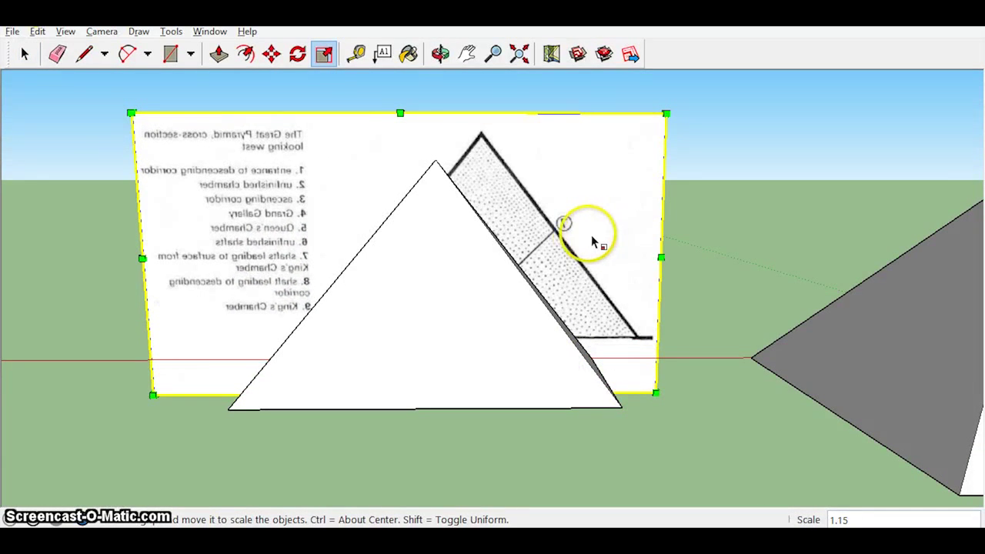
key(m)
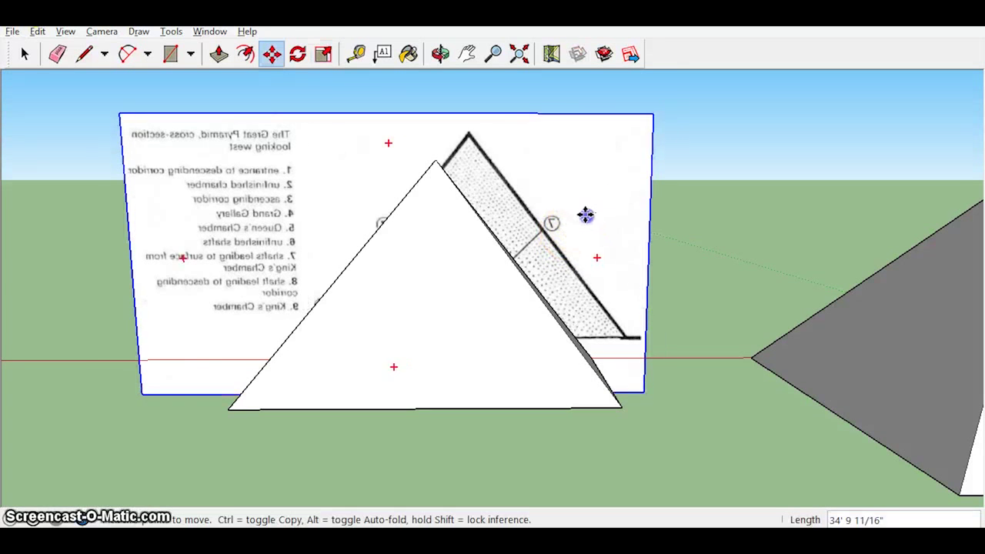
click(592, 214)
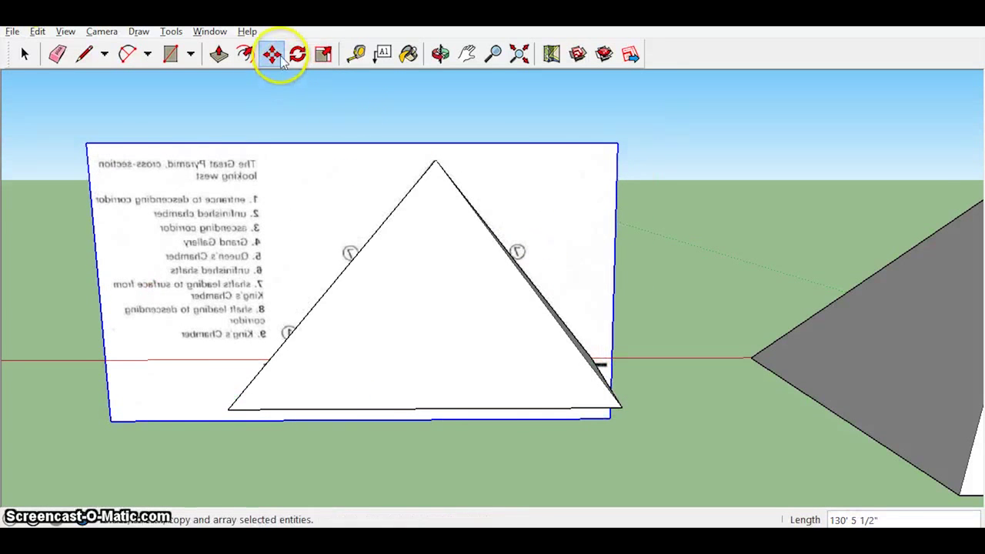
middle_drag(307, 185, 392, 228)
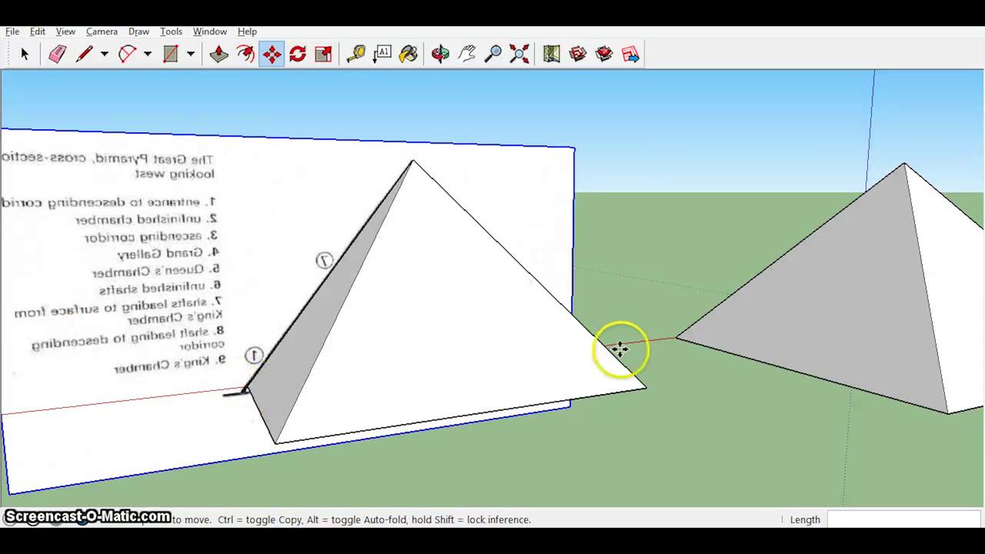
middle_drag(620, 347, 417, 321)
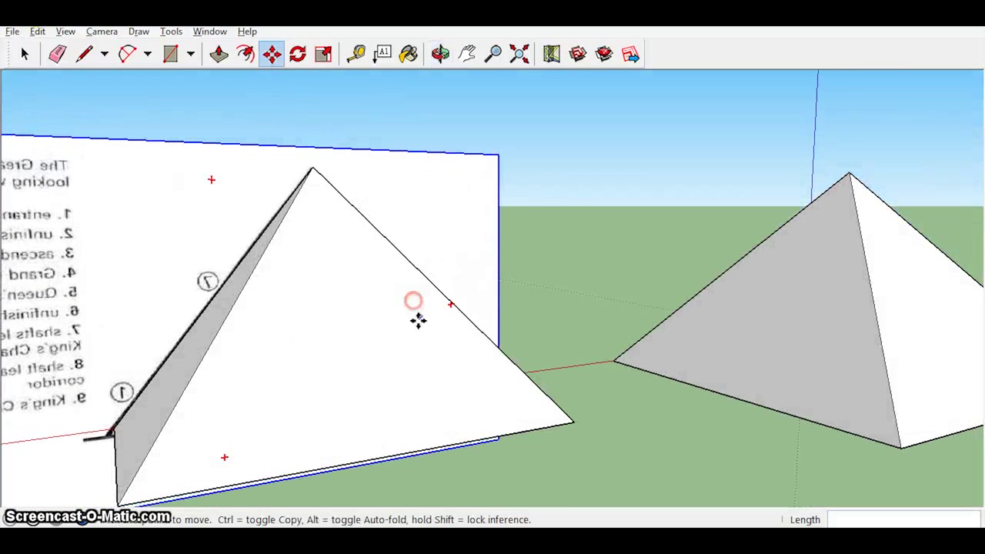
click(106, 334)
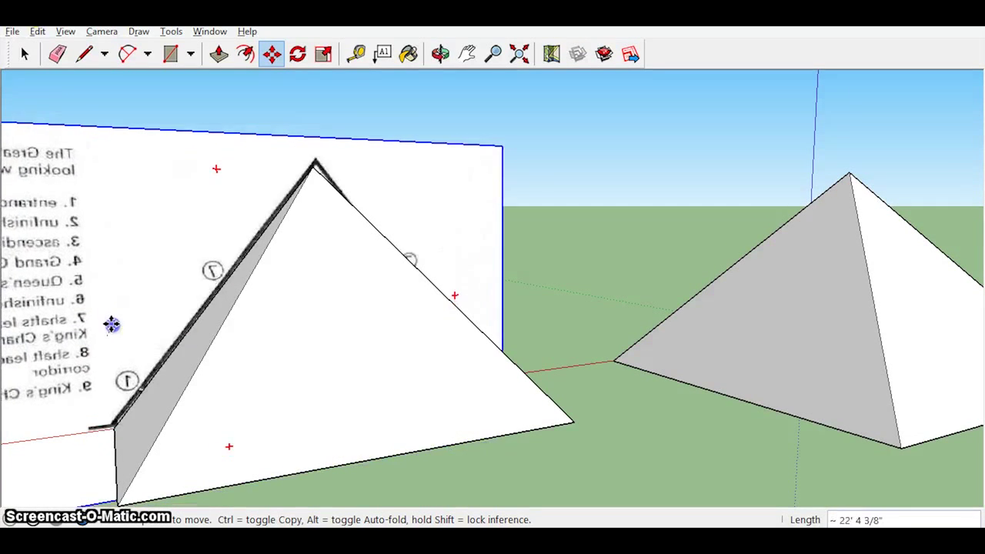
click(112, 325)
Shrink the image to 0.99 and nudge it along the red axis.
key(s)
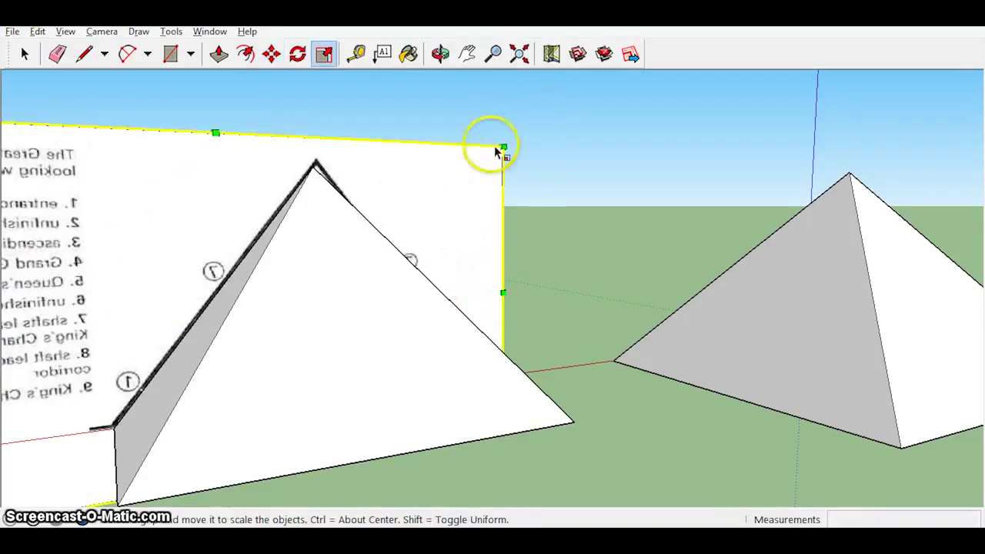
drag(501, 146, 496, 151)
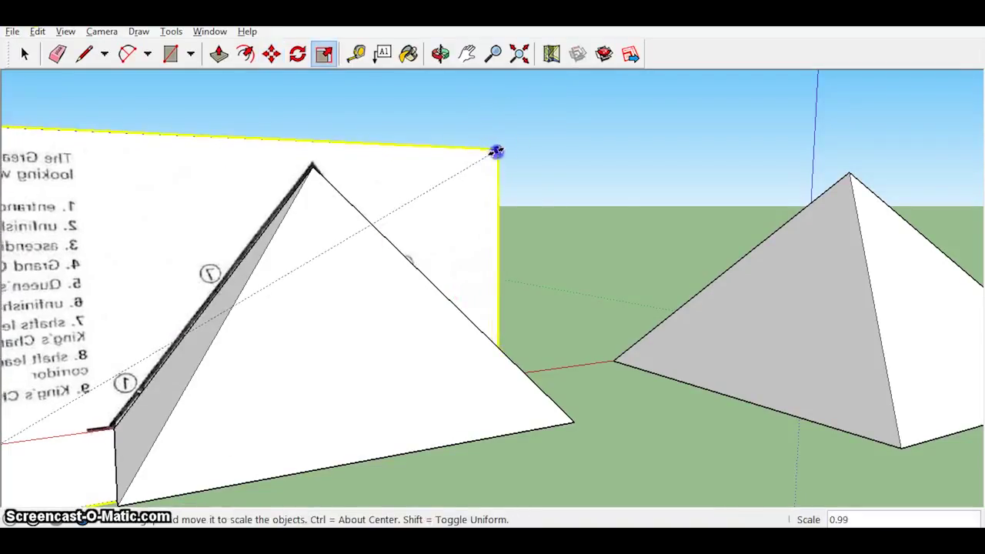
click(451, 211)
key(m)
click(435, 213)
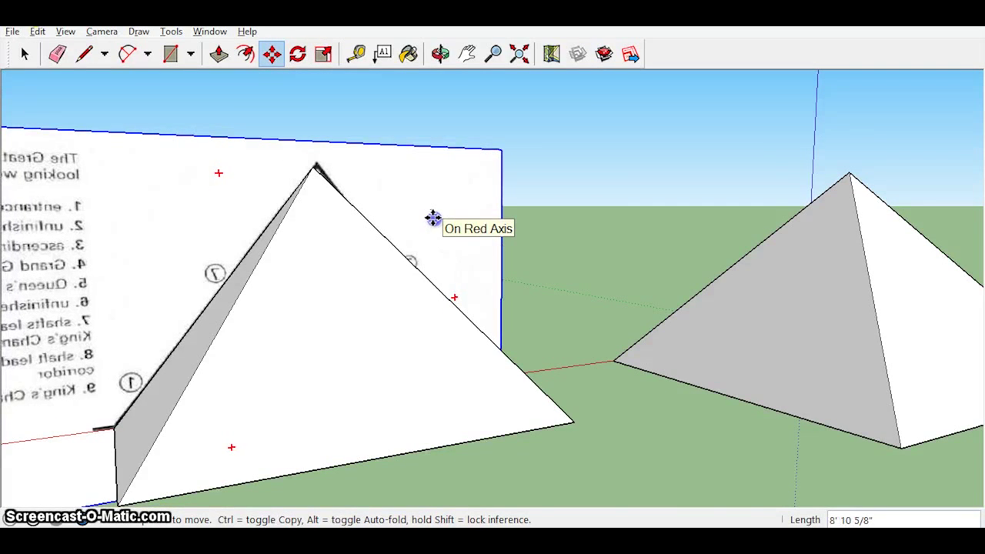
click(433, 217)
Hide the cross-section image and turn on View > Hidden Geometry.
middle_drag(249, 269, 879, 246)
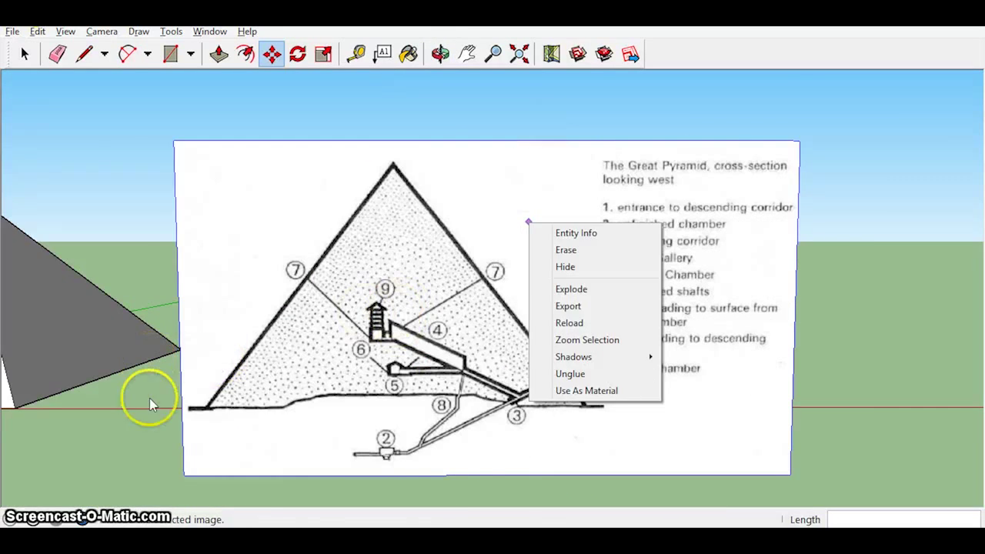
click(151, 405)
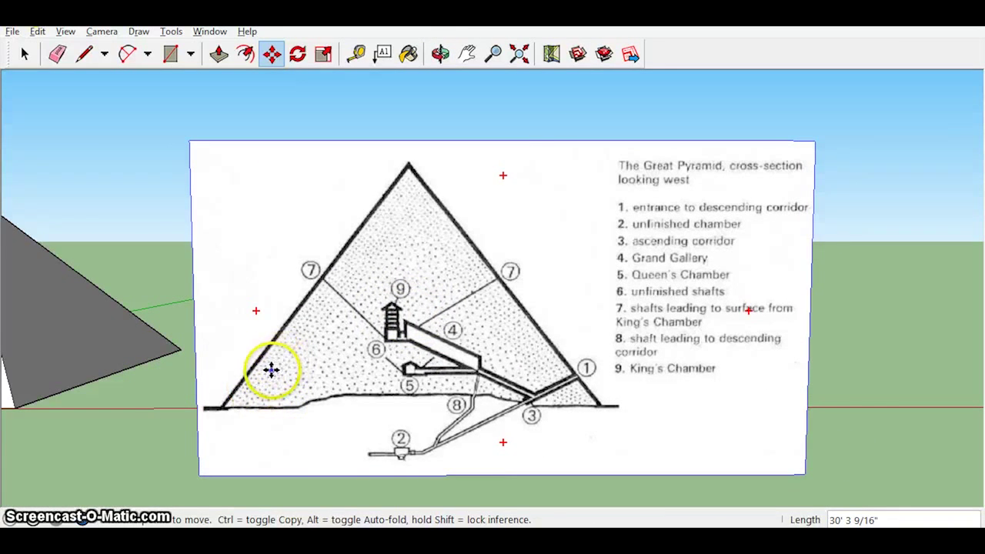
right_click(518, 230)
click(557, 274)
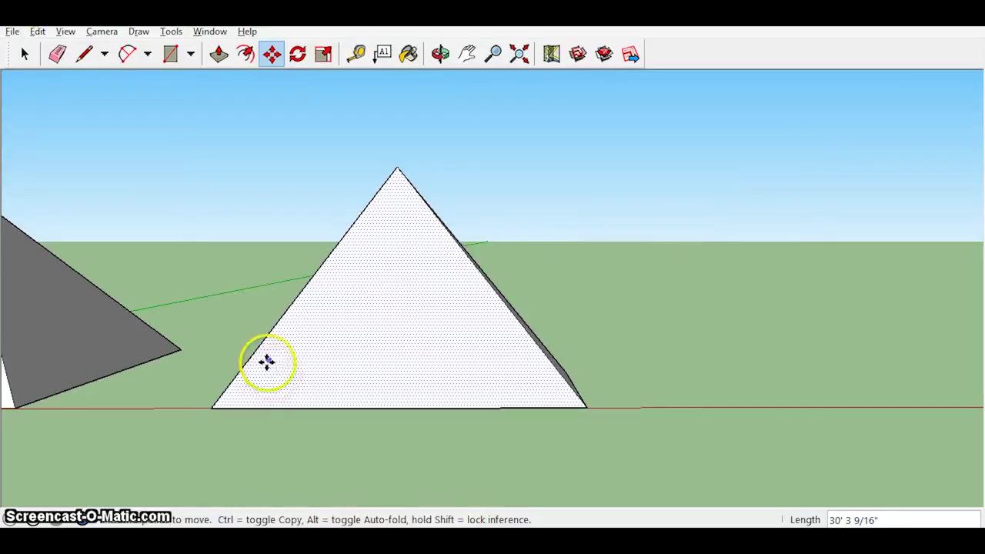
click(65, 32)
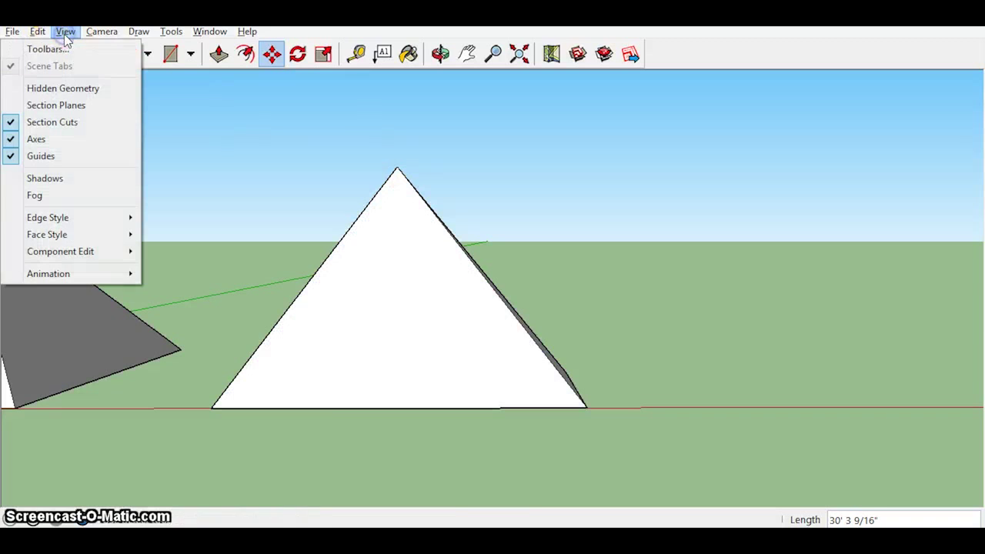
click(63, 88)
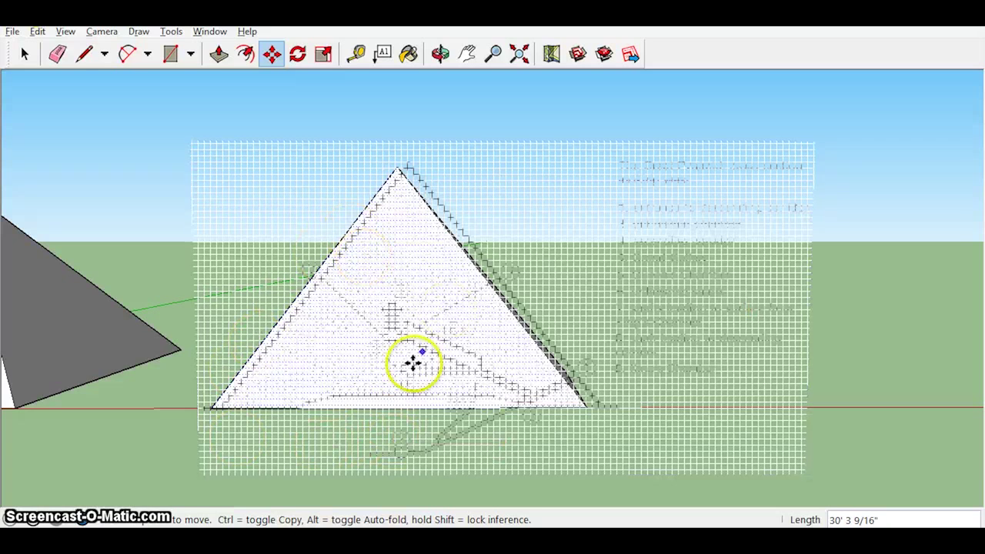
Move the image left, shrink it to about 0.98, and align it with the pyramid face.
click(437, 433)
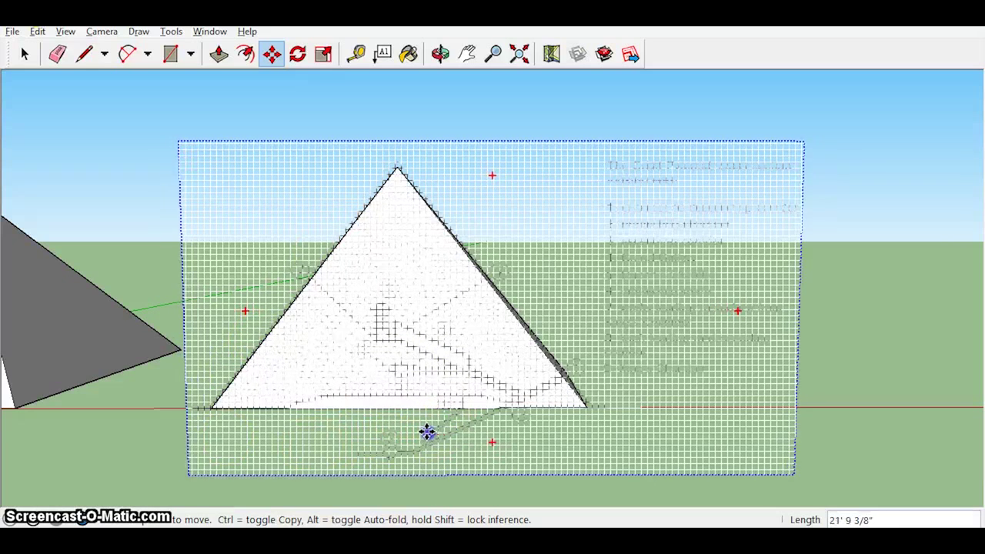
click(426, 431)
click(668, 189)
key(s)
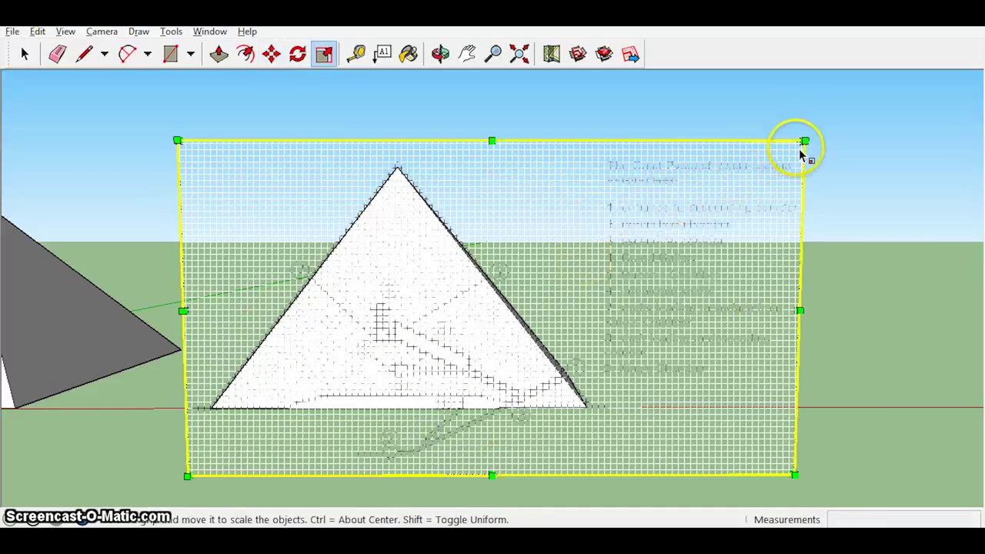
drag(803, 140, 792, 147)
key(m)
click(506, 330)
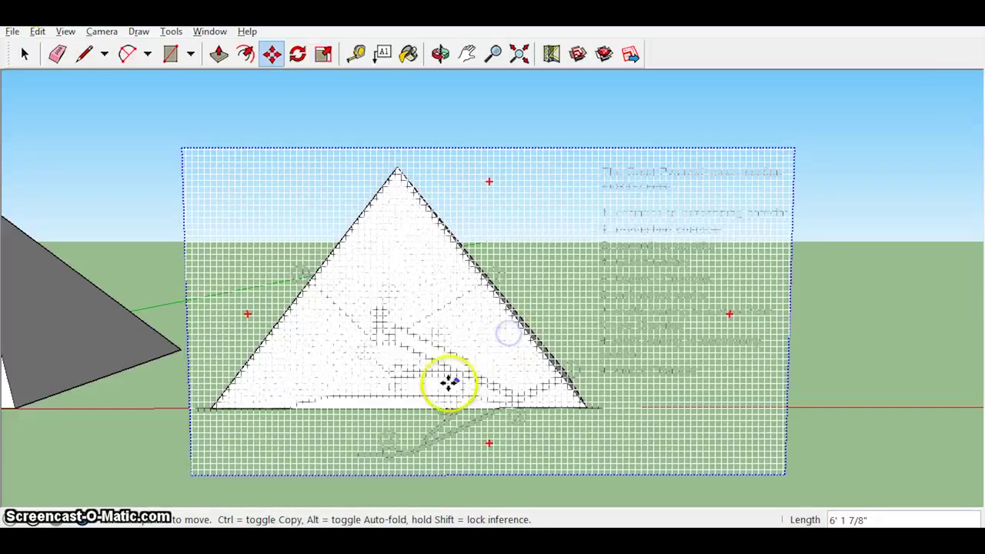
scroll(385, 407, up, 3)
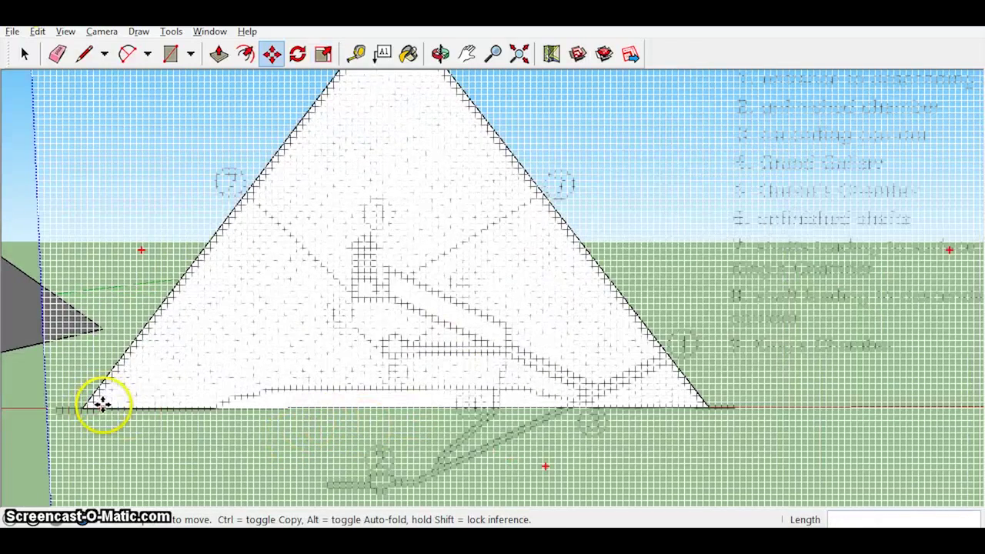
key(space)
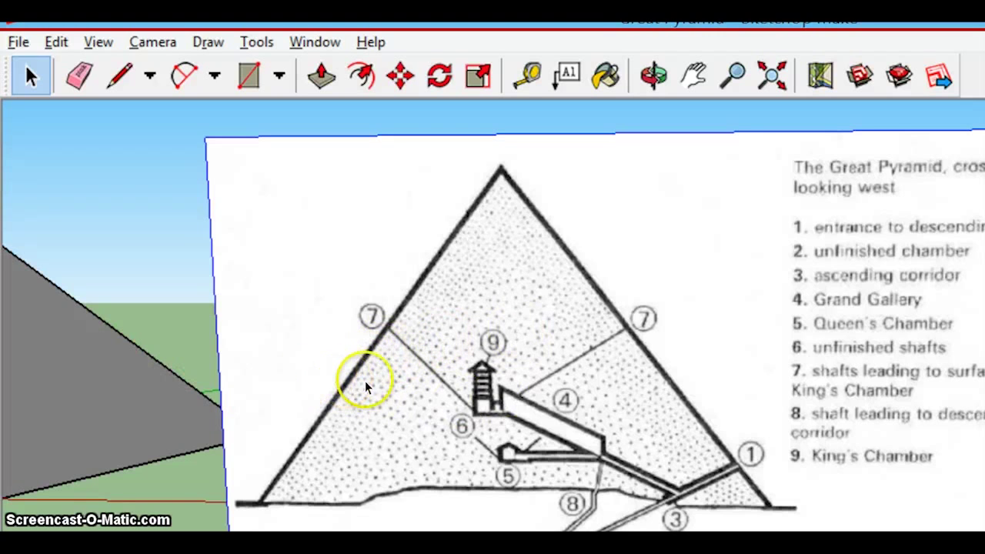
From behind the pyramid, draw a rectangle from the base corner down to the diagram's bottom edge.
middle_drag(366, 387, 300, 330)
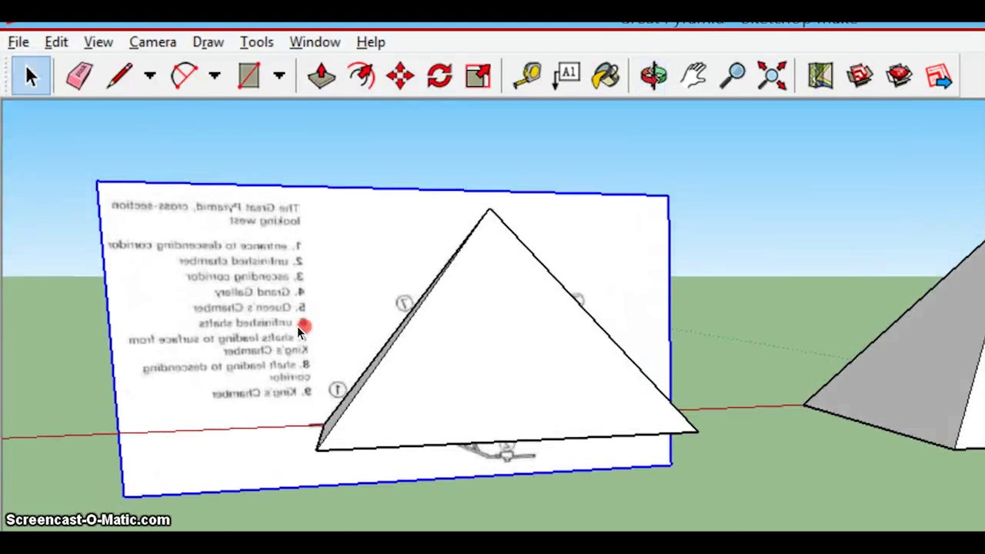
middle_drag(384, 213, 346, 222)
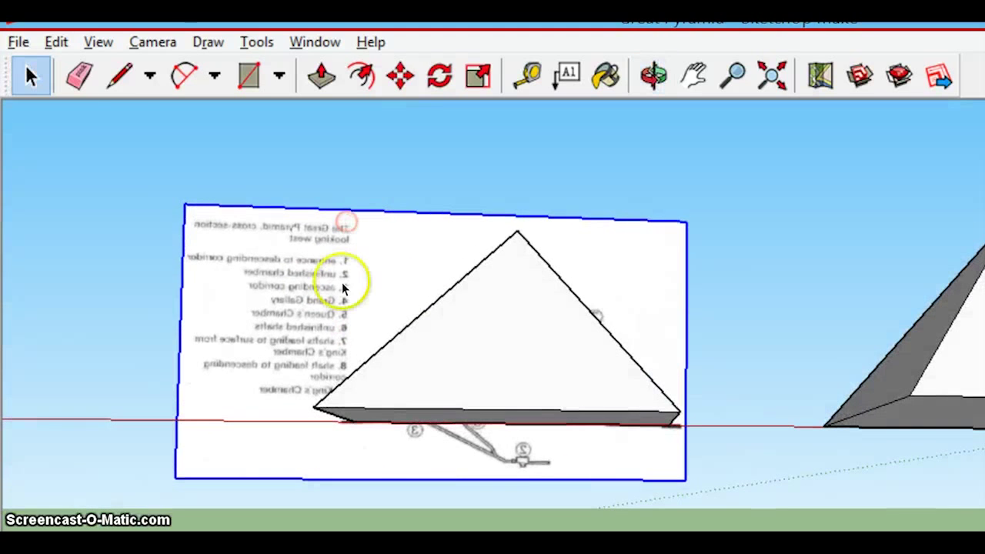
key(r)
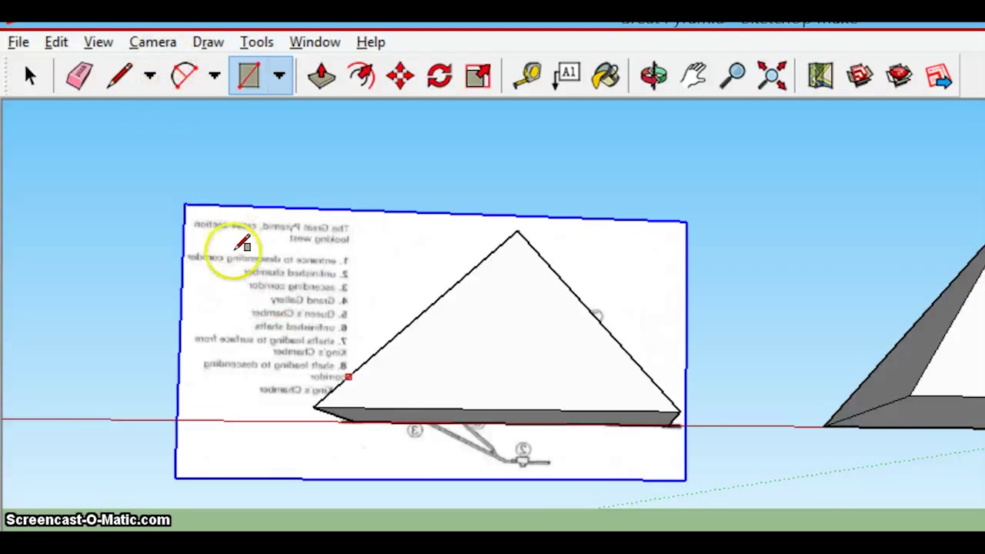
scroll(238, 262, up, 4)
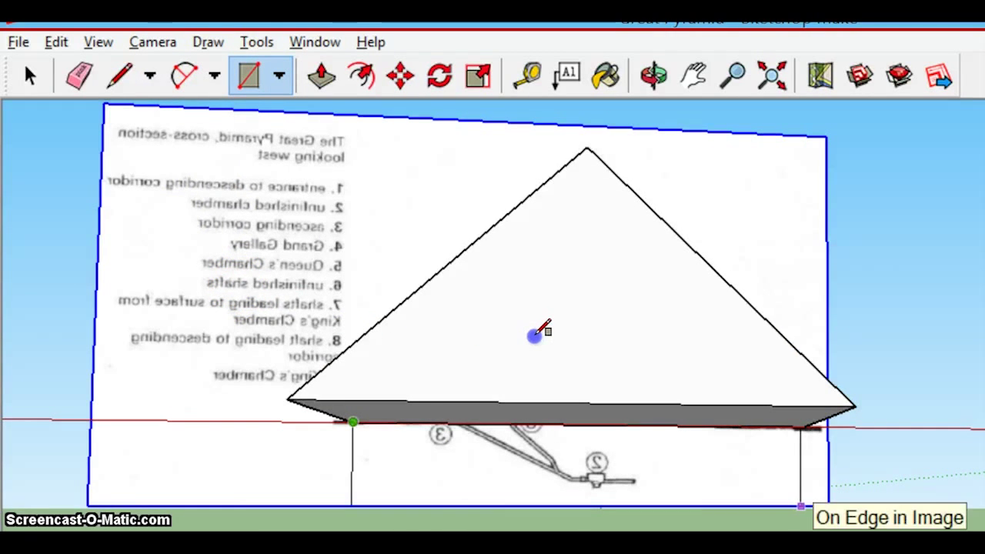
click(543, 329)
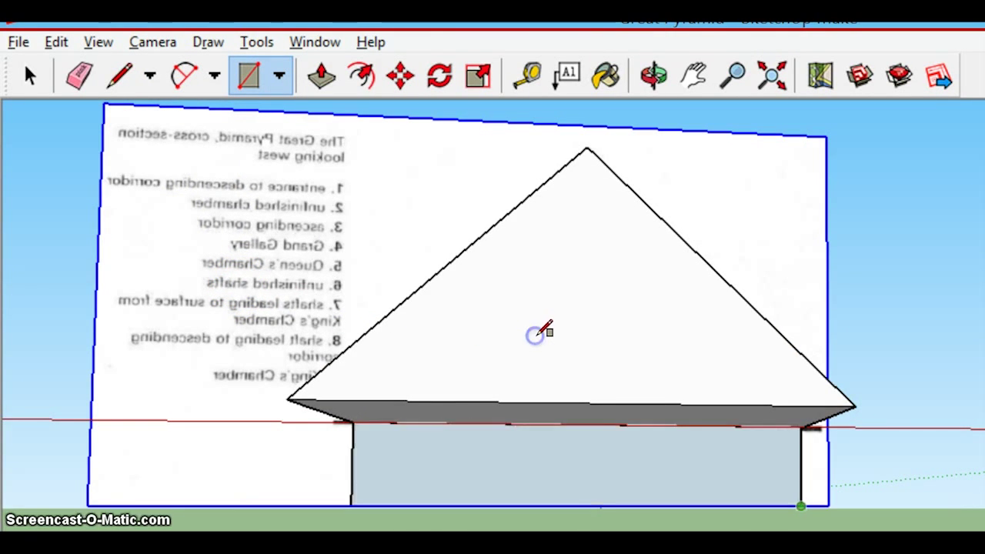
Push/Pull the new rectangle out into a box.
middle_drag(536, 342, 370, 231)
click(322, 75)
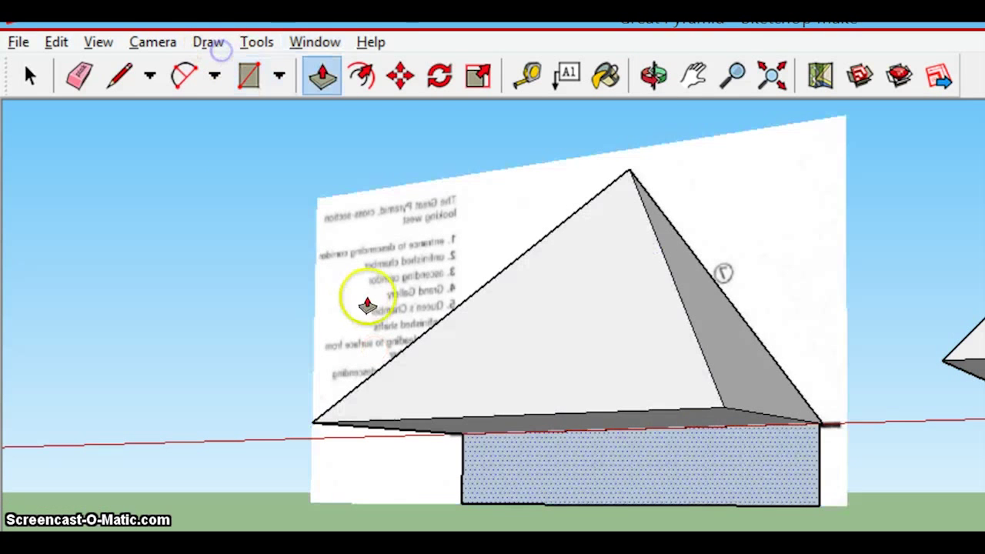
click(359, 292)
click(500, 278)
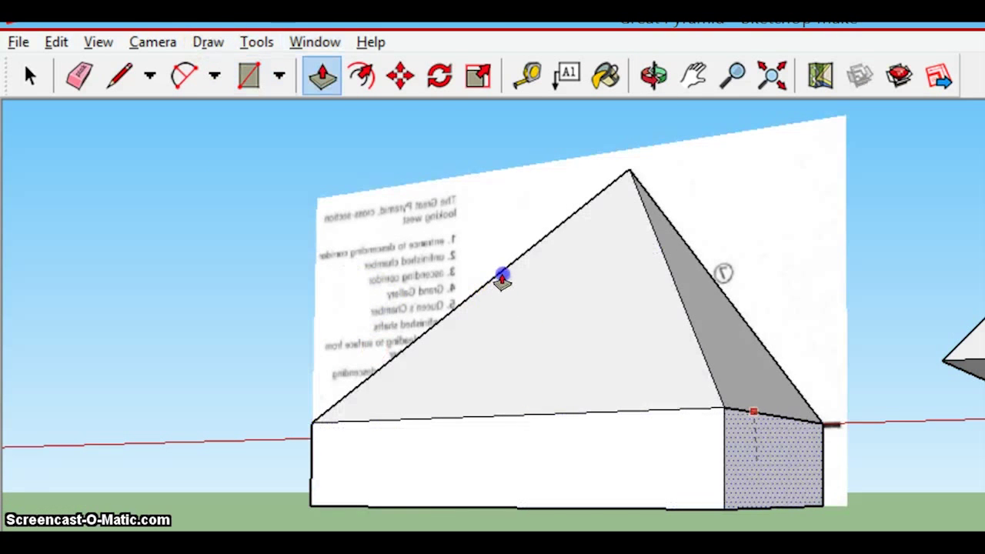
Push/Pull the base into a thick ground slab beneath the pyramid.
middle_drag(504, 278, 554, 321)
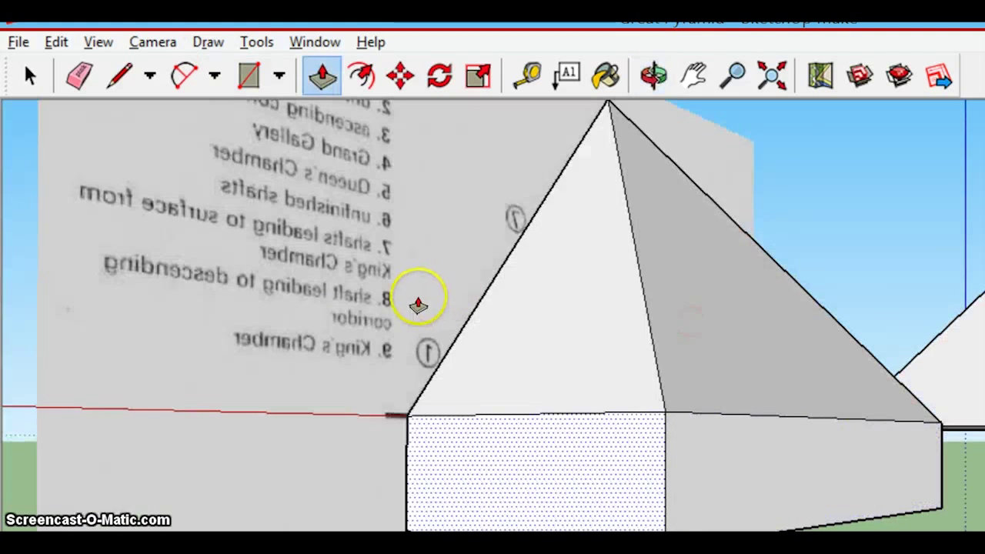
middle_drag(417, 304, 257, 360)
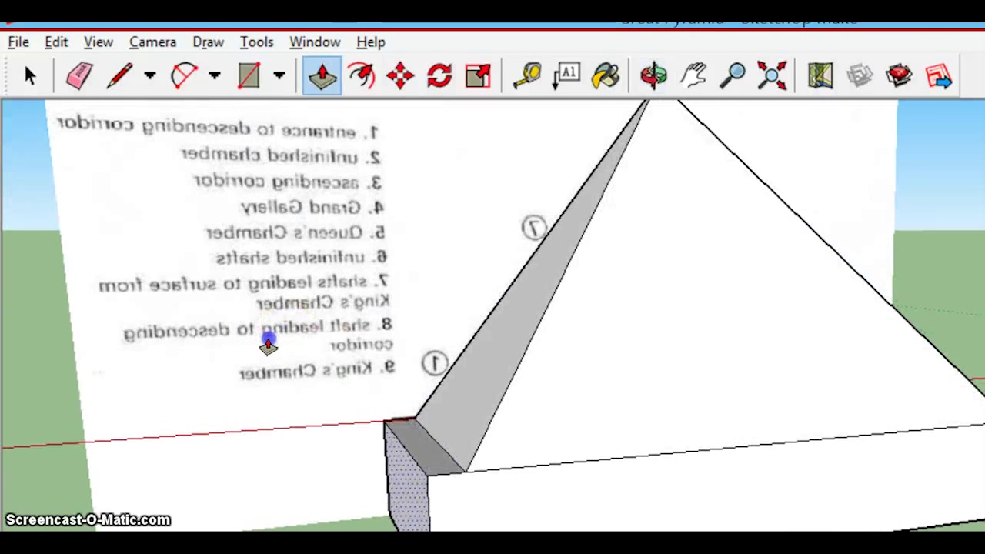
click(387, 330)
middle_drag(387, 354, 312, 451)
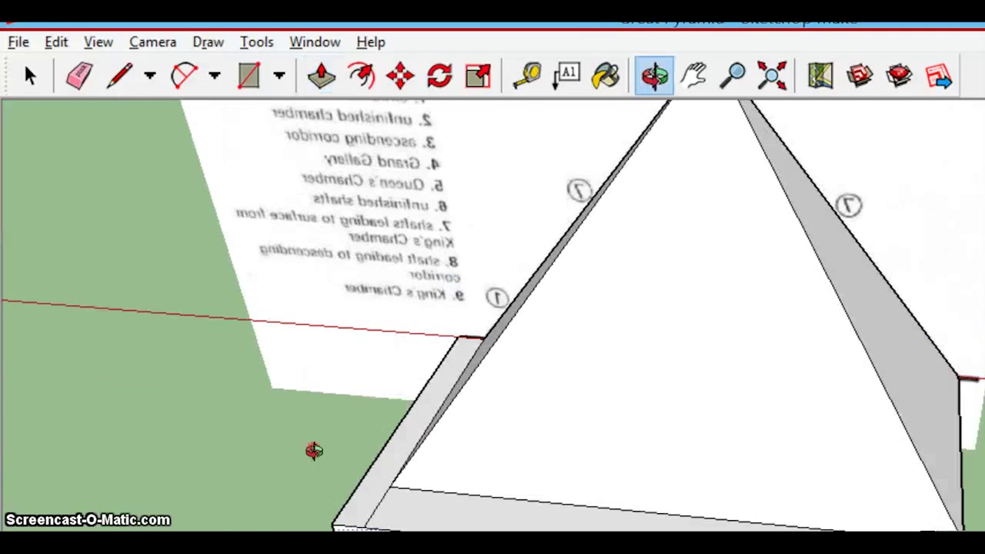
middle_drag(648, 363, 583, 392)
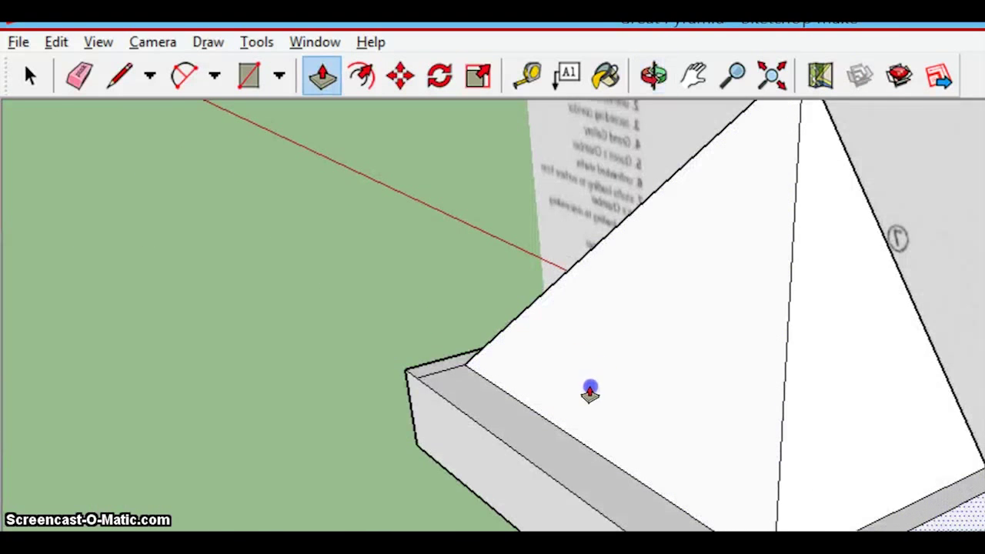
Orbit around to the whole pyramid and select the cross-section image.
click(31, 75)
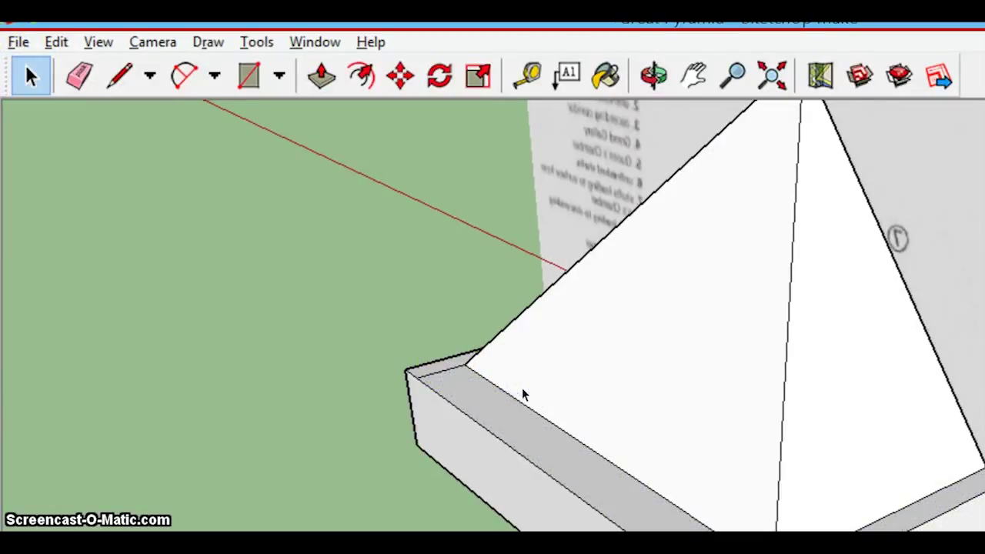
middle_drag(358, 378, 395, 392)
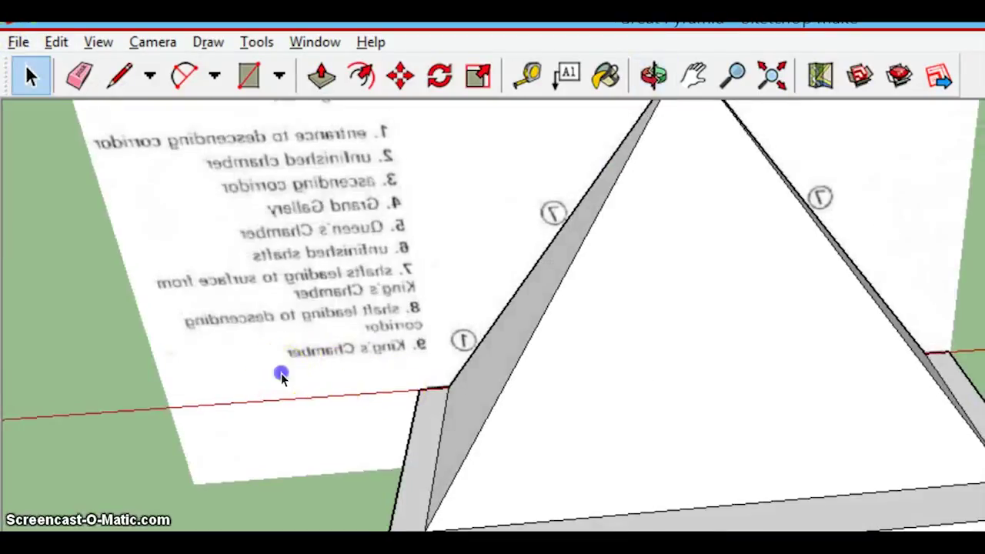
mouse_move(281, 377)
middle_down()
mouse_move(270, 424)
mouse_move(327, 492)
middle_up()
mouse_move(303, 422)
middle_down()
mouse_move(164, 413)
mouse_move(506, 365)
mouse_move(451, 330)
mouse_move(644, 374)
mouse_move(857, 275)
middle_up()
click(882, 319)
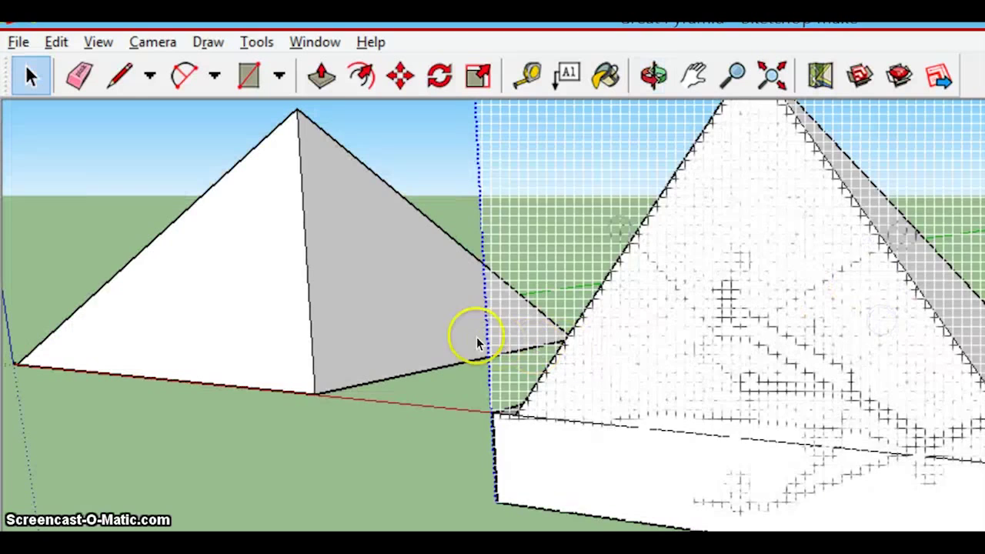